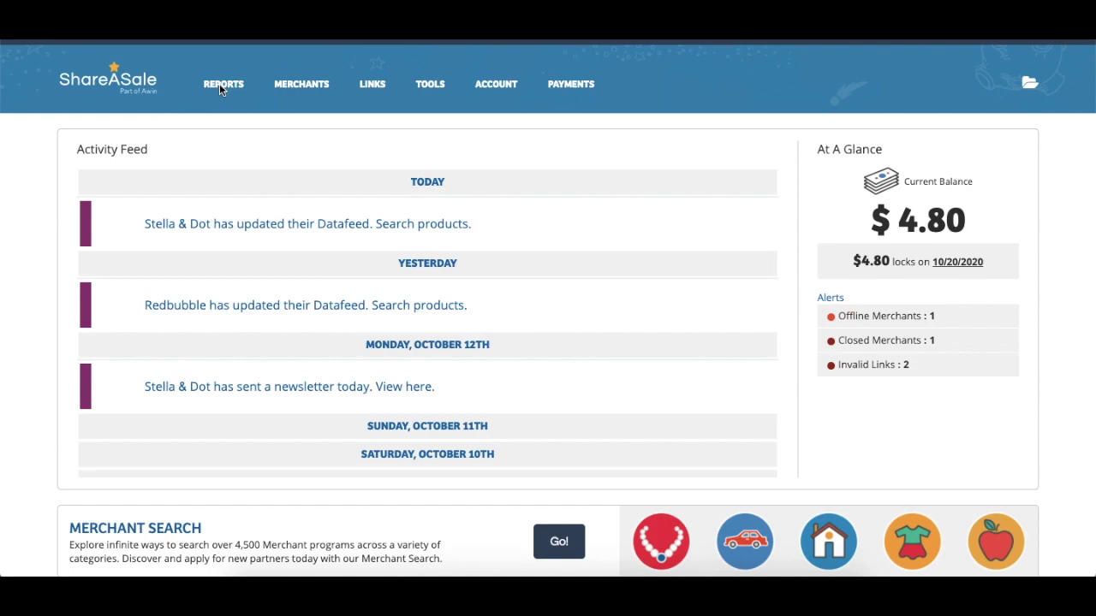
Step: Open the merchant search and filter the merchants by the Travel category
mouse_move(301, 86)
click(308, 122)
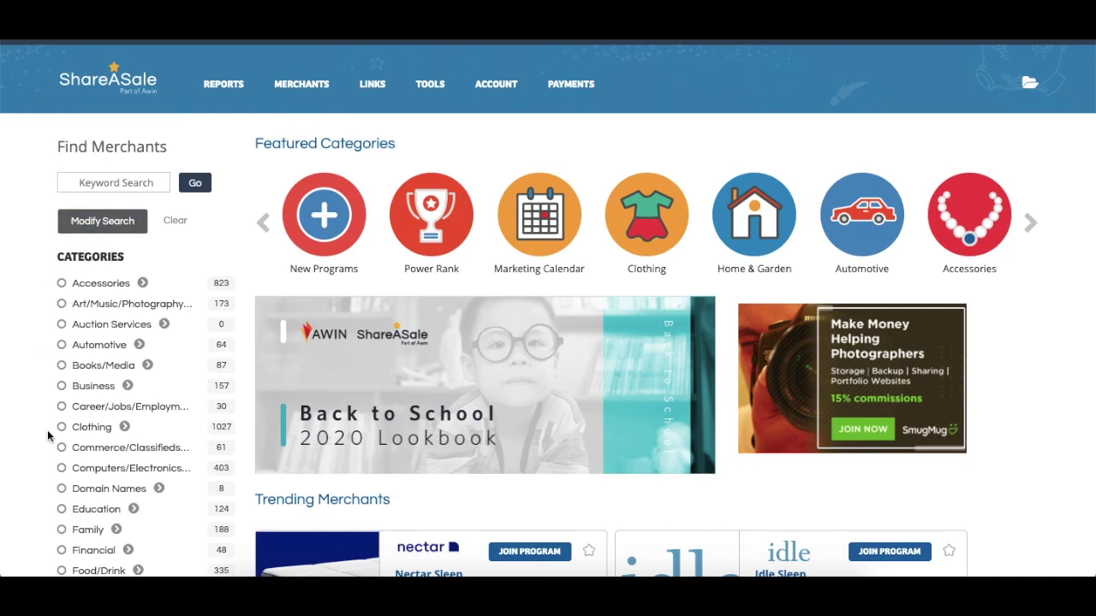
scroll(47, 430, down, 2)
scroll(14, 339, down, 1)
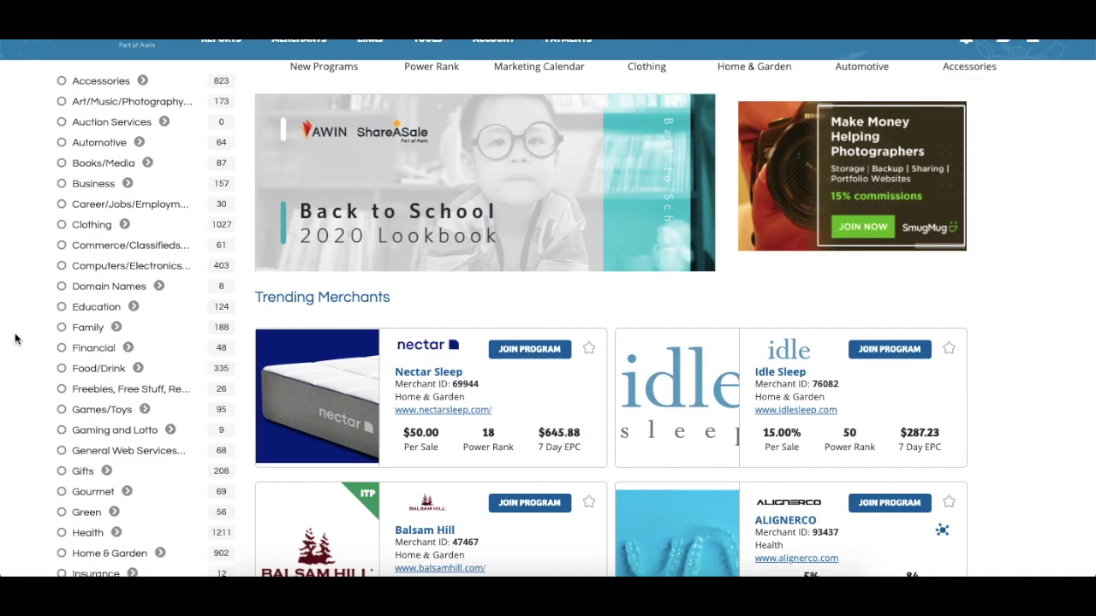
scroll(14, 339, down, 1)
scroll(15, 339, down, 1)
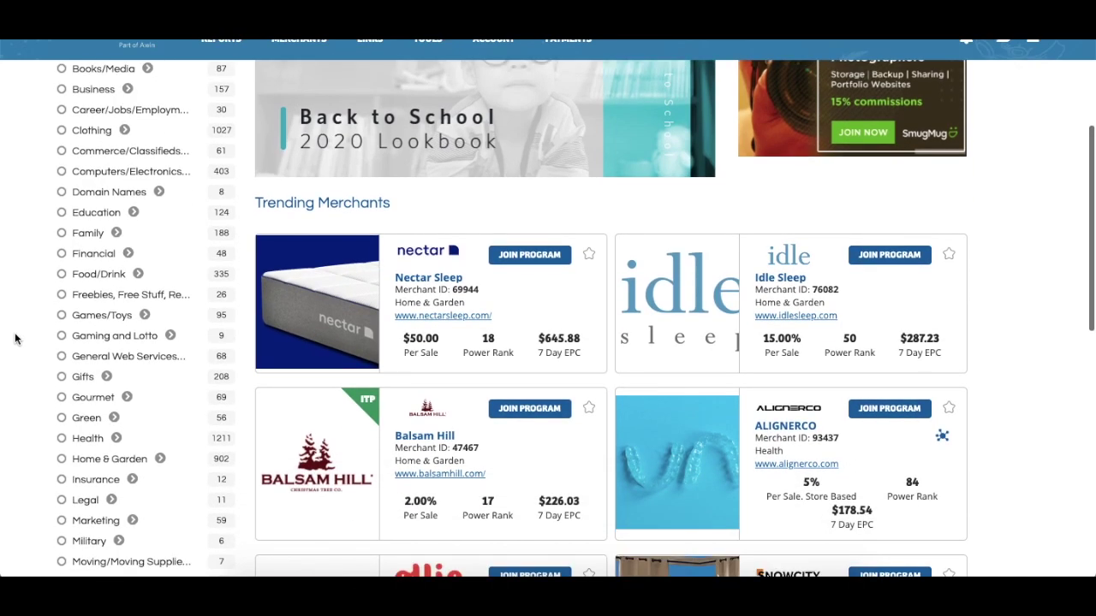
scroll(67, 321, down, 2)
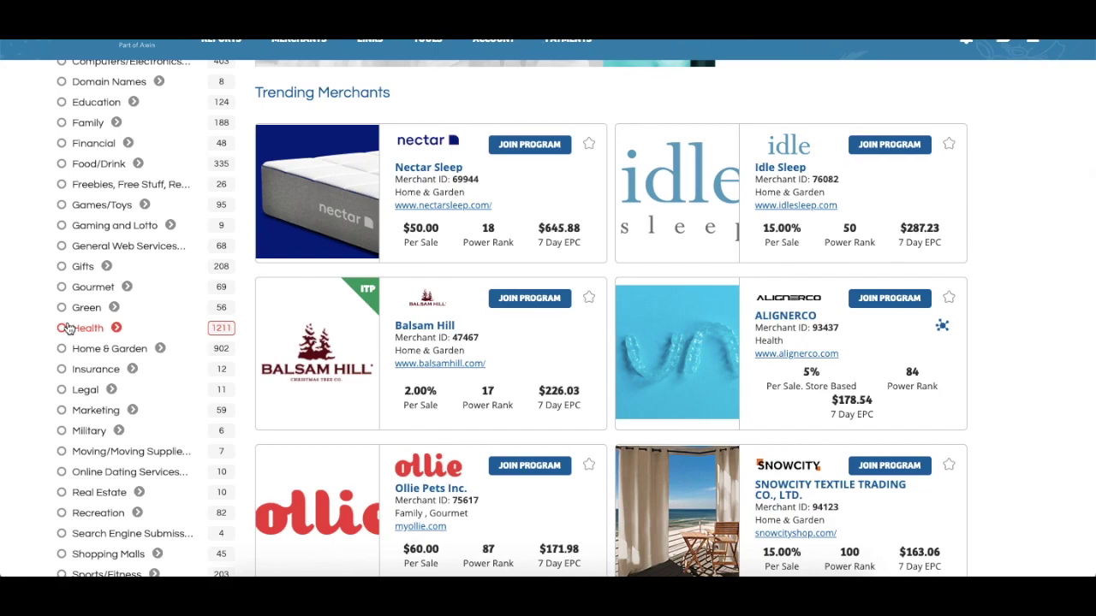
scroll(67, 328, down, 3)
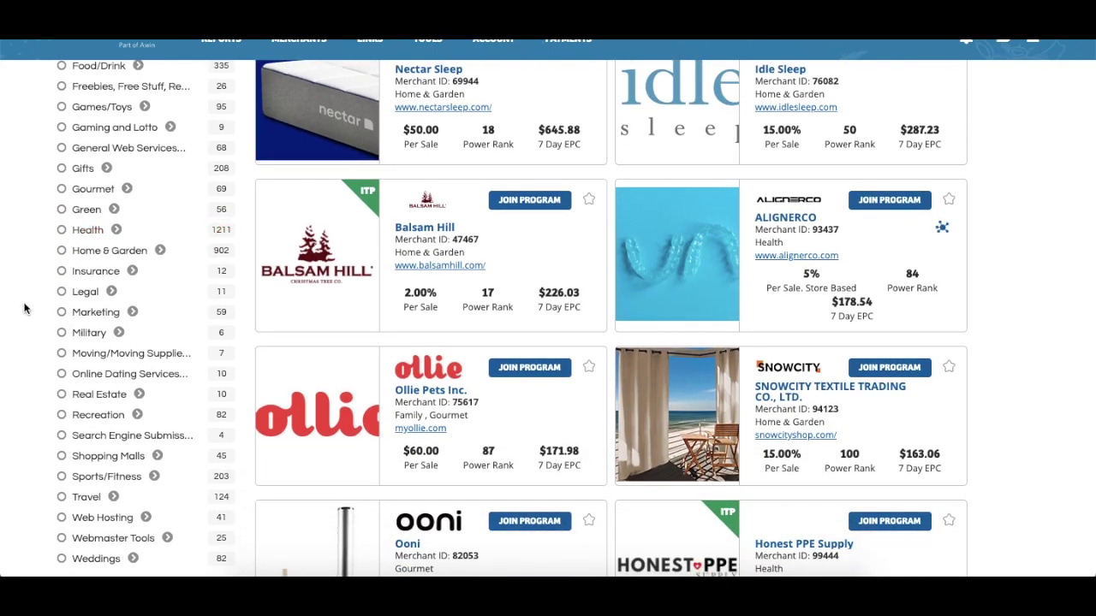
scroll(25, 308, down, 1)
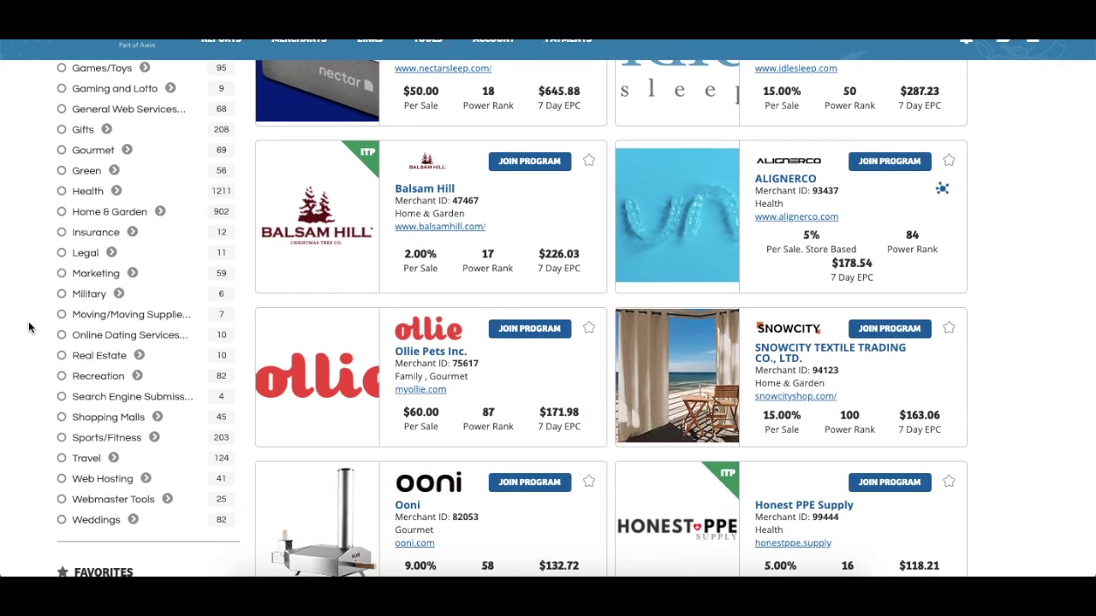
click(94, 461)
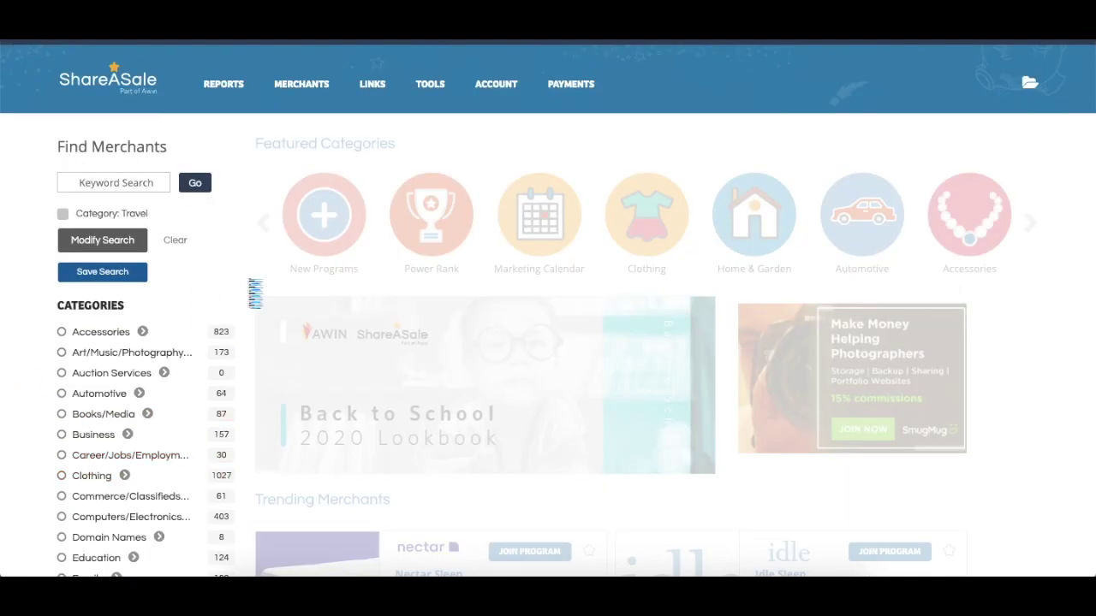
Step: Look through the Travel merchants, examining their commissions, power ranks, EPC values and program keywords
scroll(255, 292, down, 3)
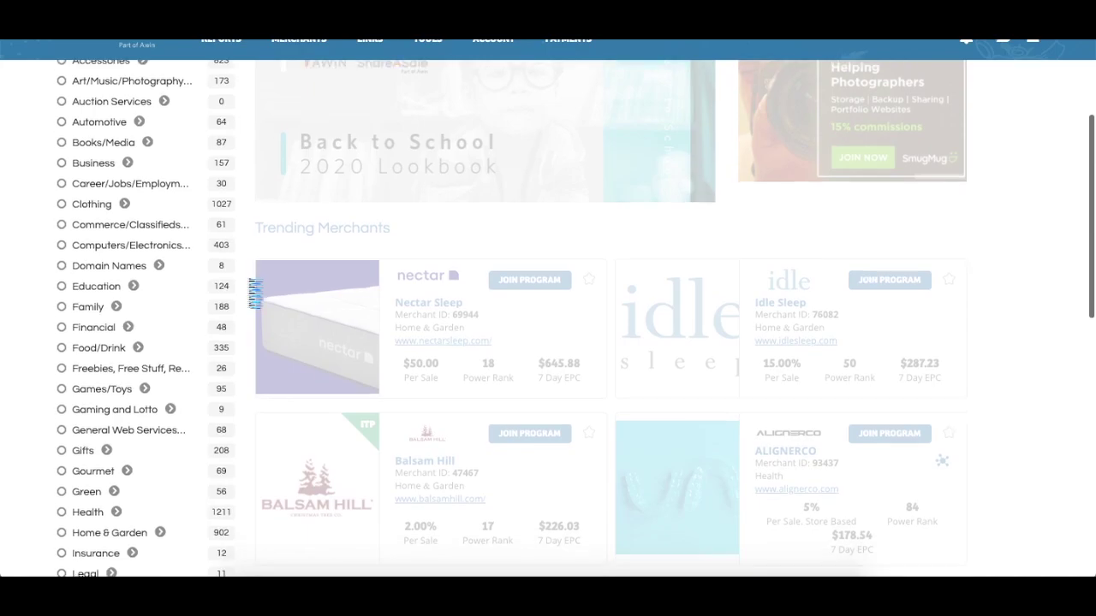
scroll(248, 286, up, 4)
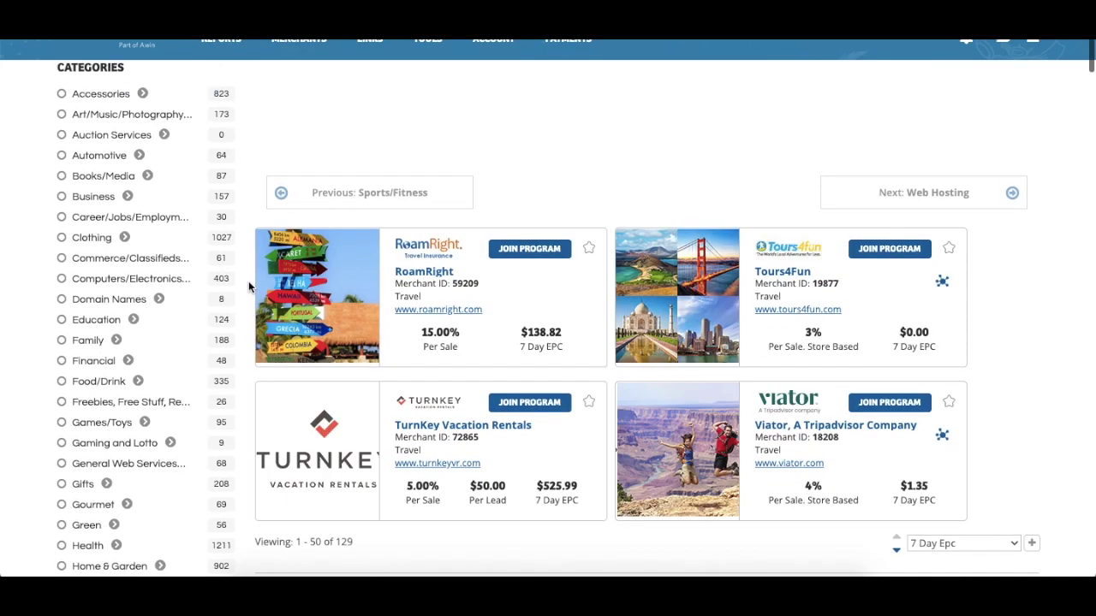
scroll(257, 389, down, 4)
scroll(257, 390, down, 4)
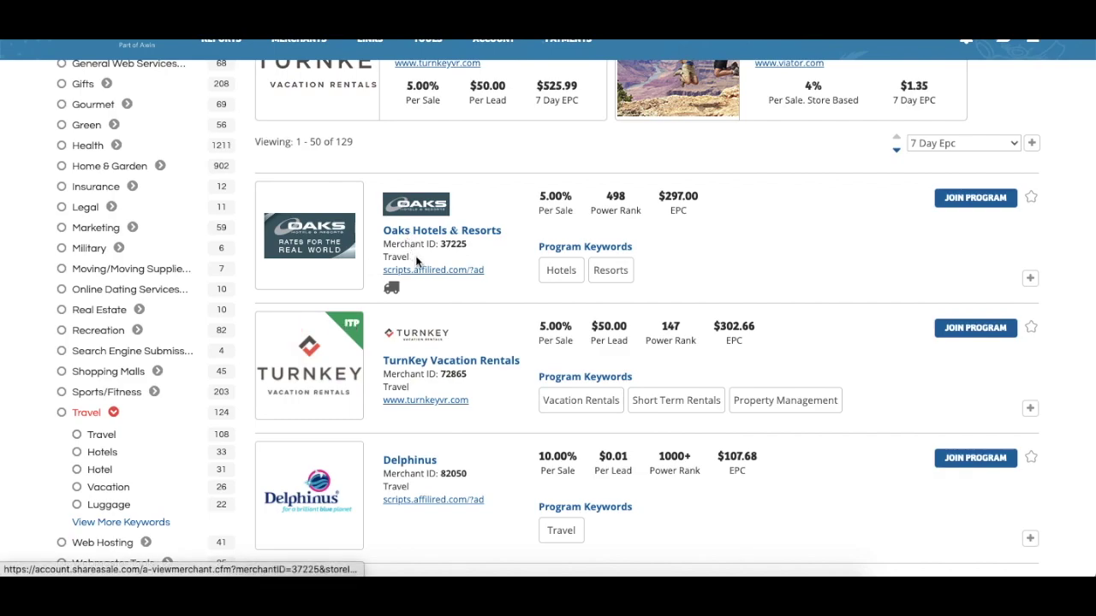
scroll(437, 271, down, 3)
scroll(449, 357, down, 5)
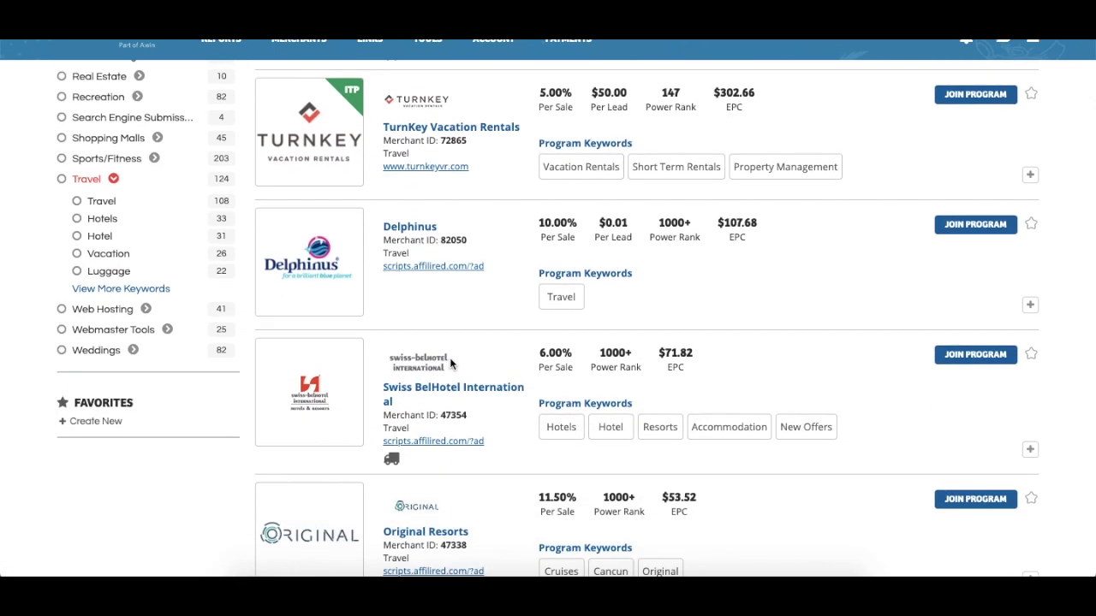
scroll(450, 356, down, 7)
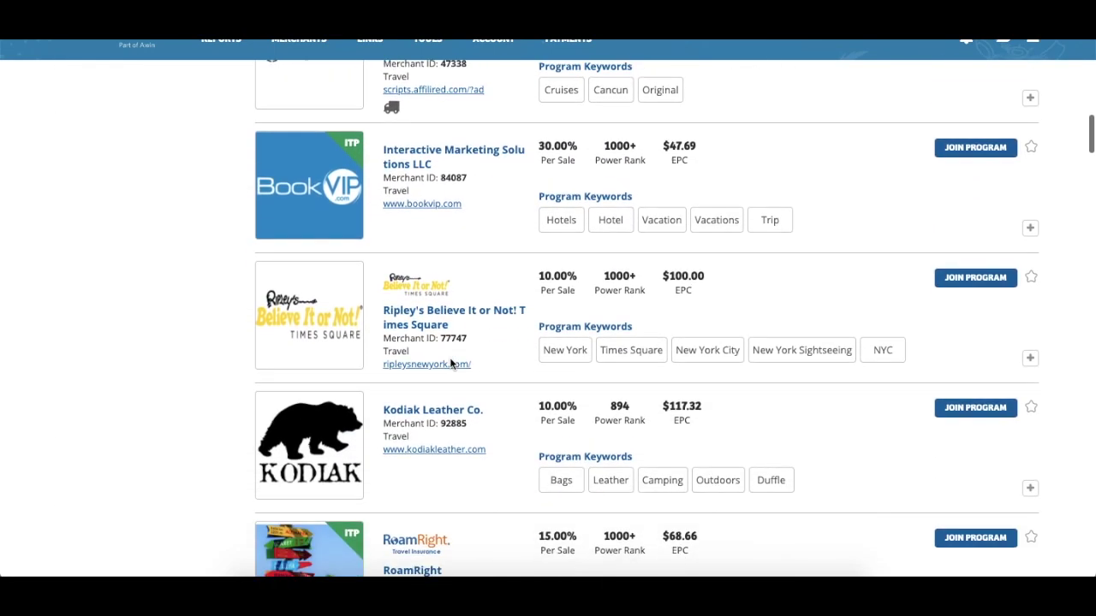
scroll(452, 363, down, 3)
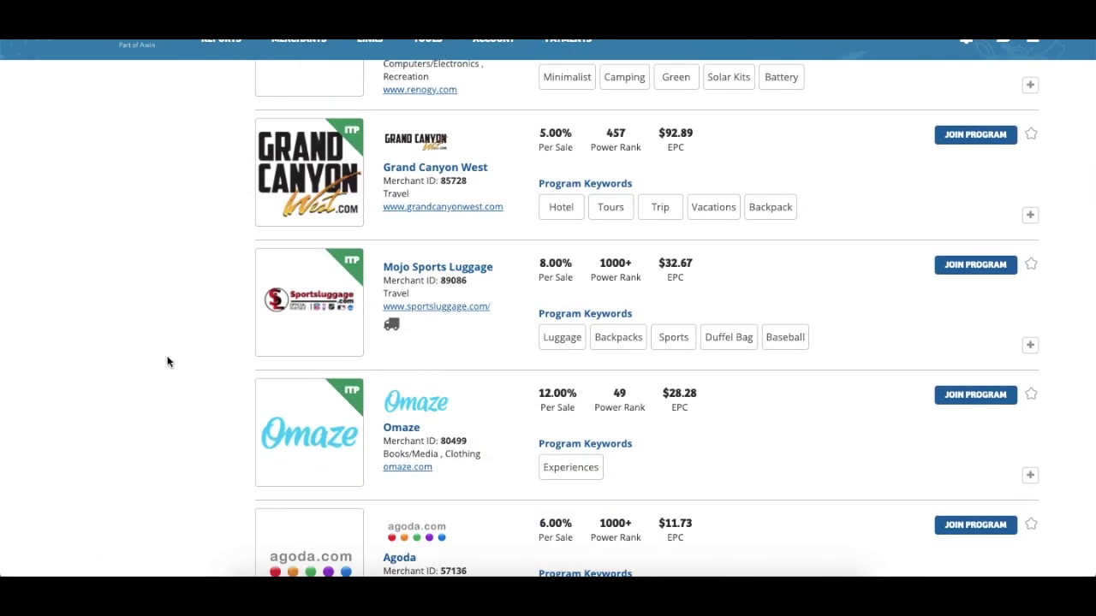
scroll(137, 376, down, 3)
scroll(138, 376, down, 5)
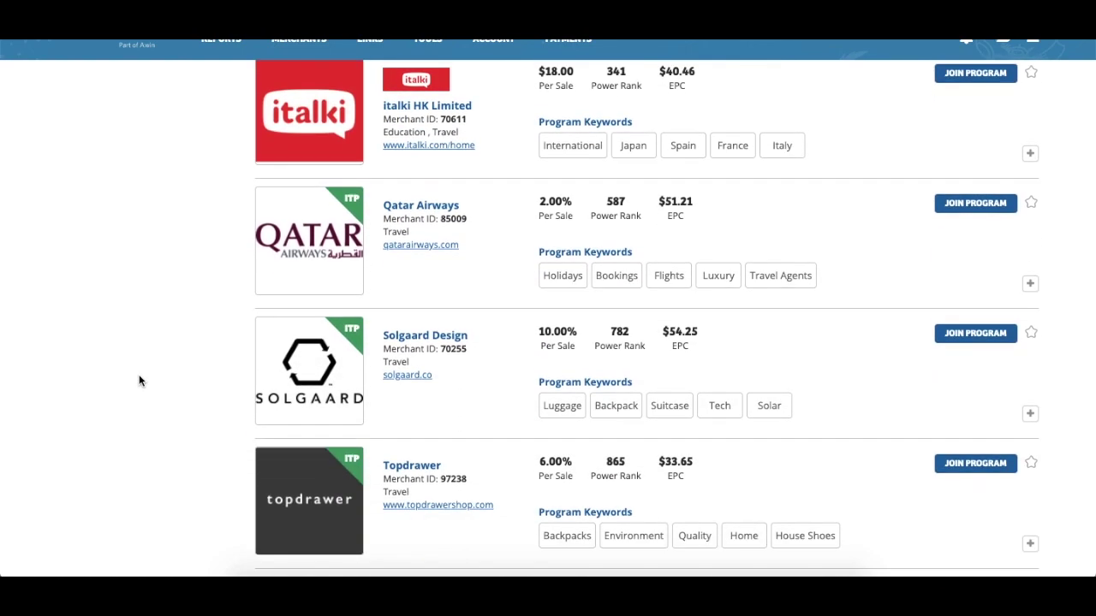
Step: Review the Qatar Airways program application, including its optional promotion field and current agreement, and close it without applying
click(973, 205)
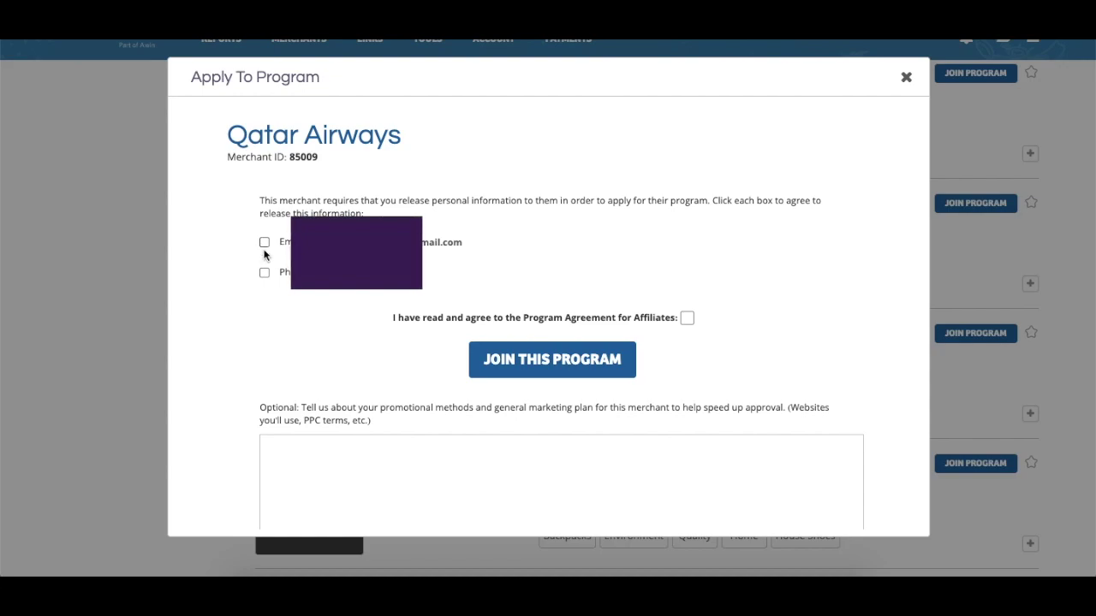
scroll(265, 334, down, 2)
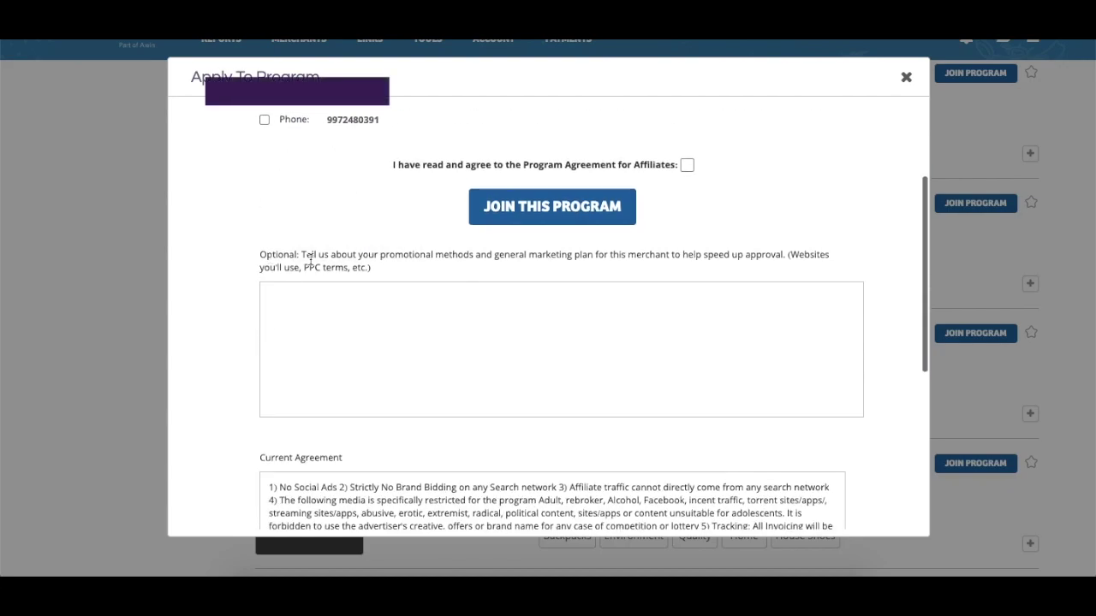
double_click(265, 253)
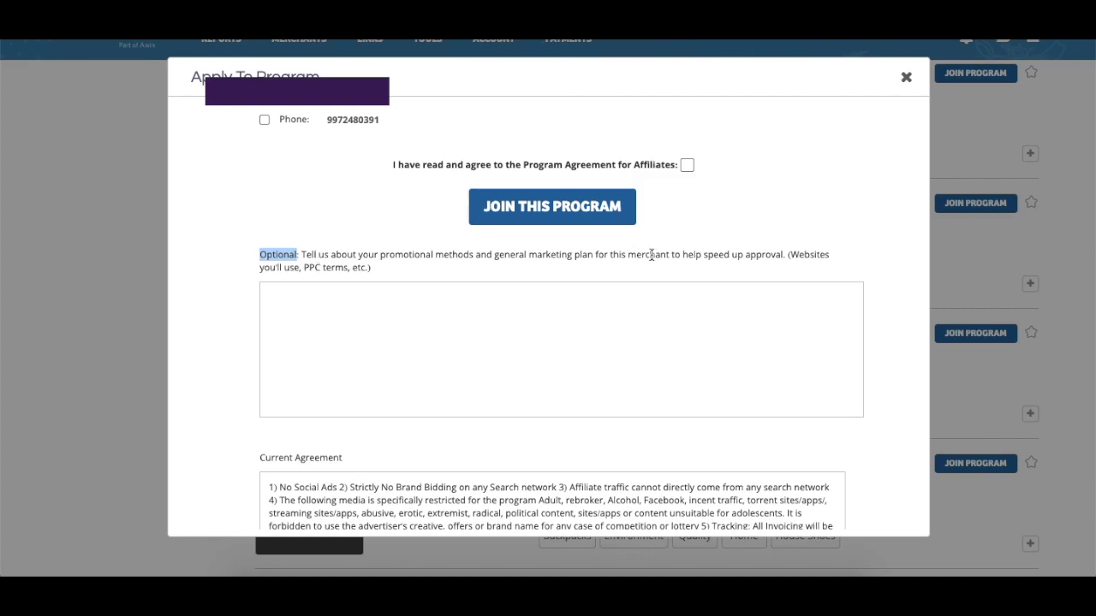
click(455, 327)
scroll(521, 286, down, 4)
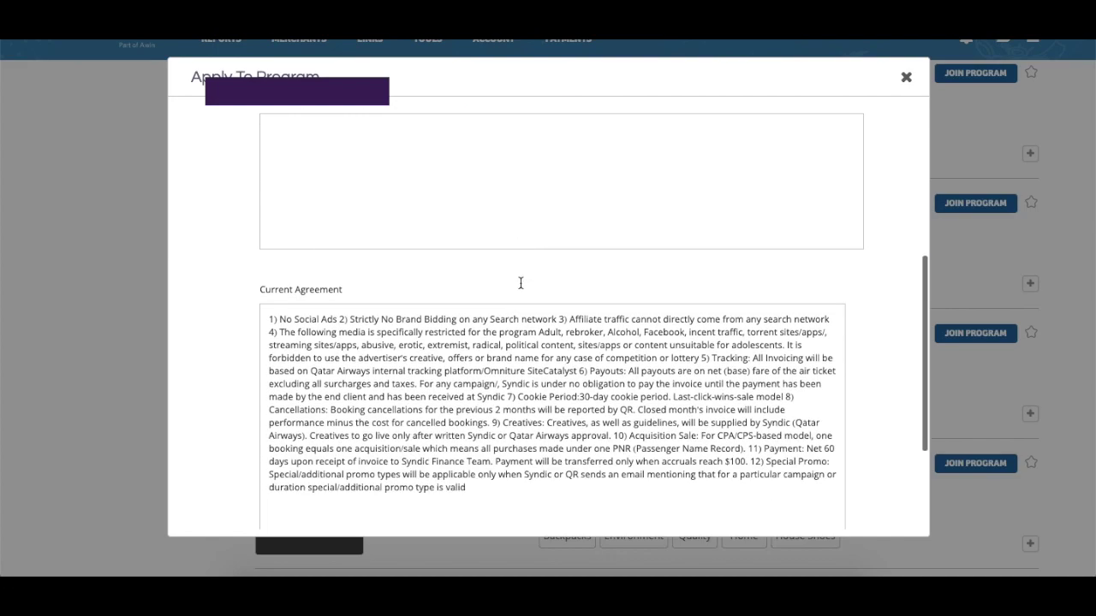
scroll(520, 284, up, 5)
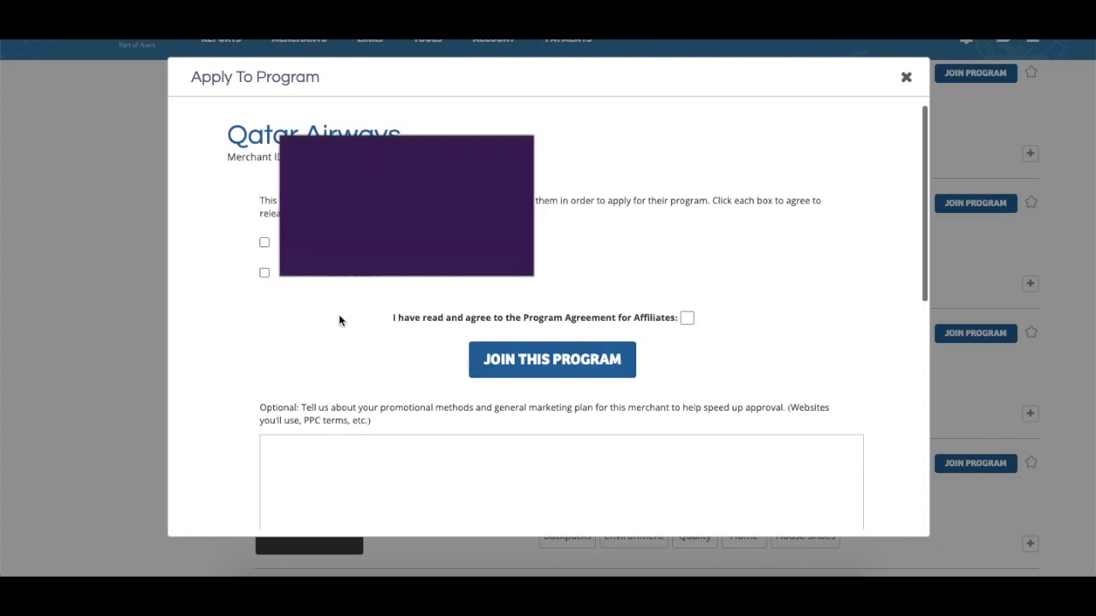
scroll(337, 317, down, 1)
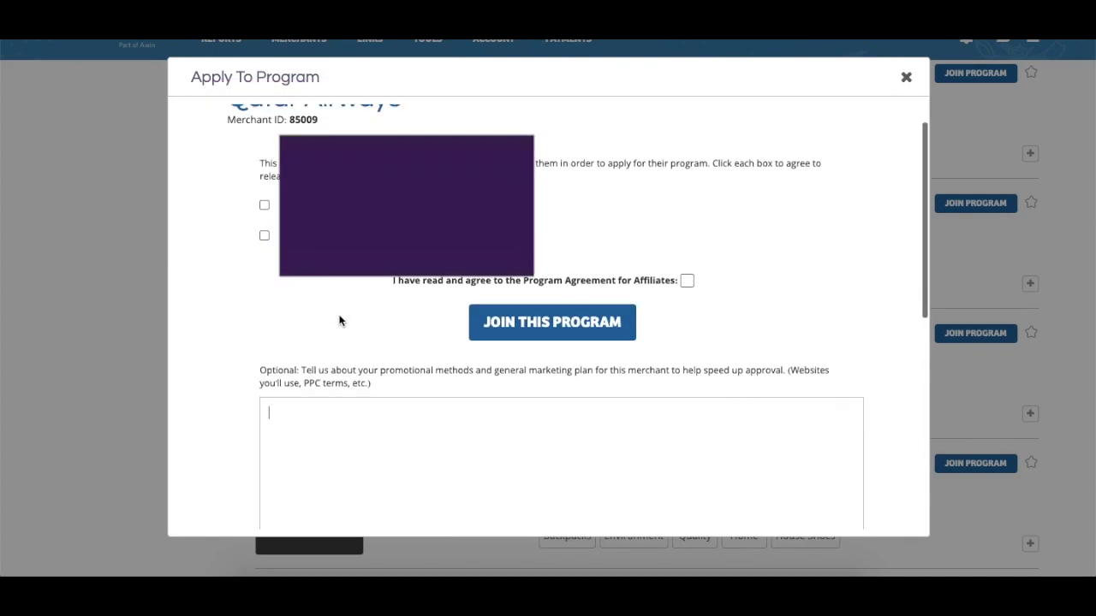
click(904, 78)
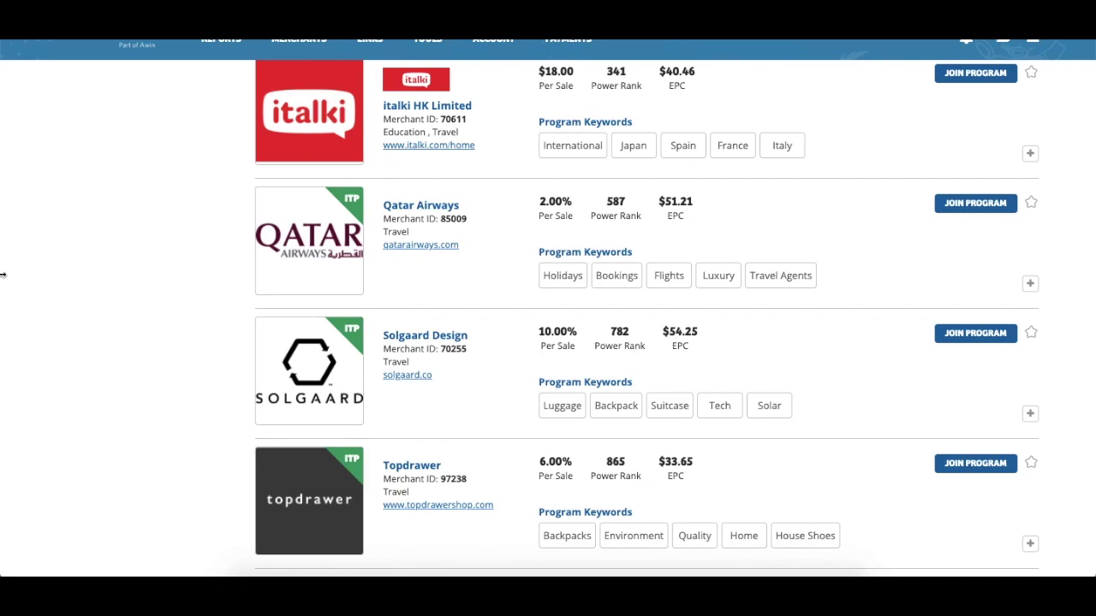
scroll(146, 310, up, 15)
scroll(149, 315, down, 1)
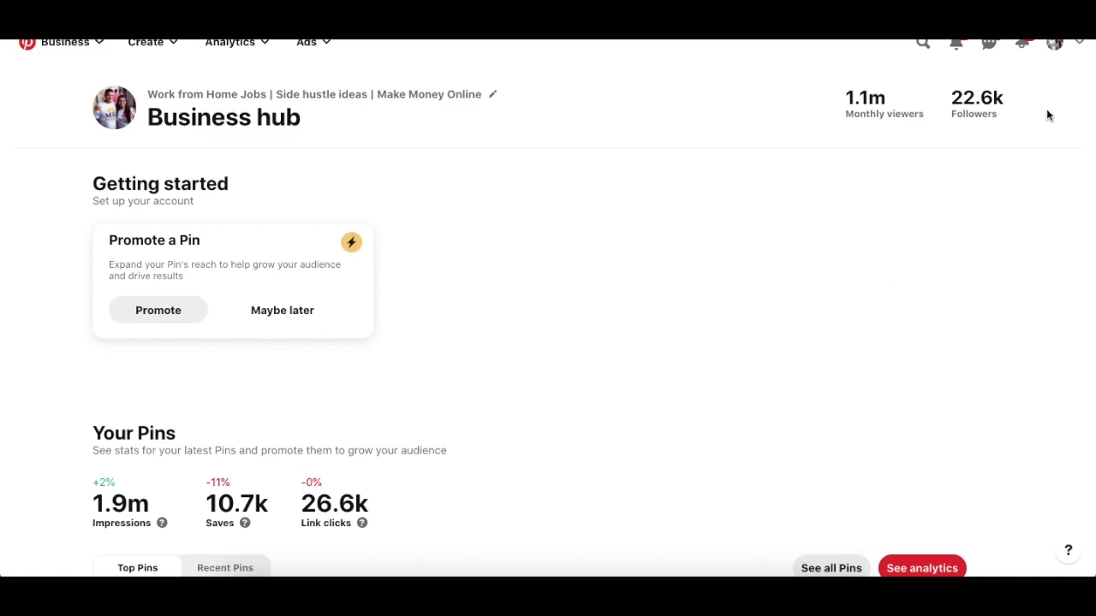
Step: Open the settings of the Pinterest business account from its profile page
click(1058, 44)
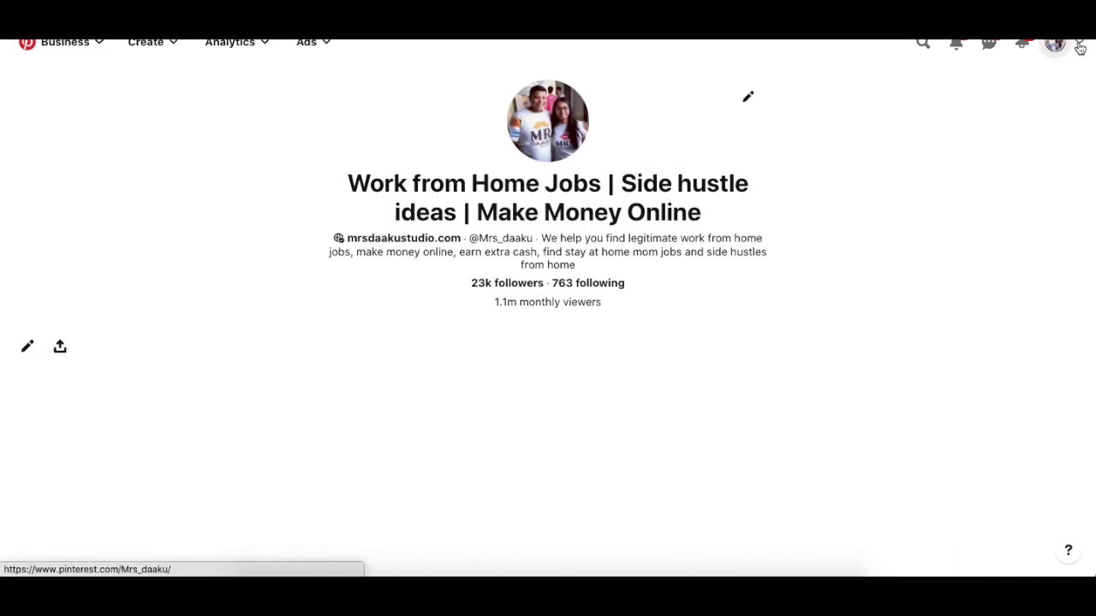
click(1079, 43)
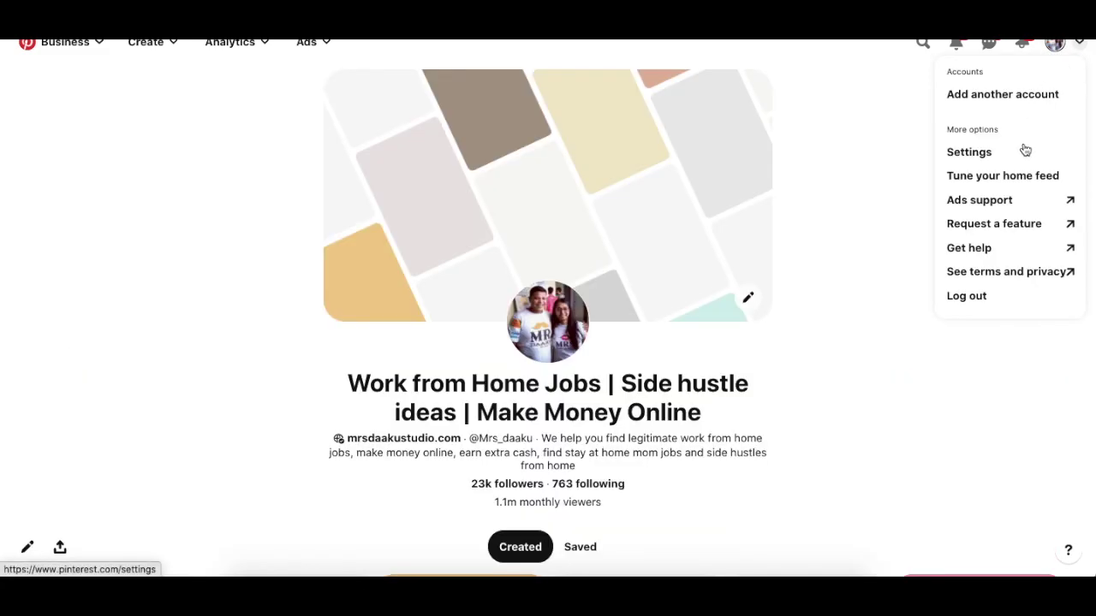
click(1024, 150)
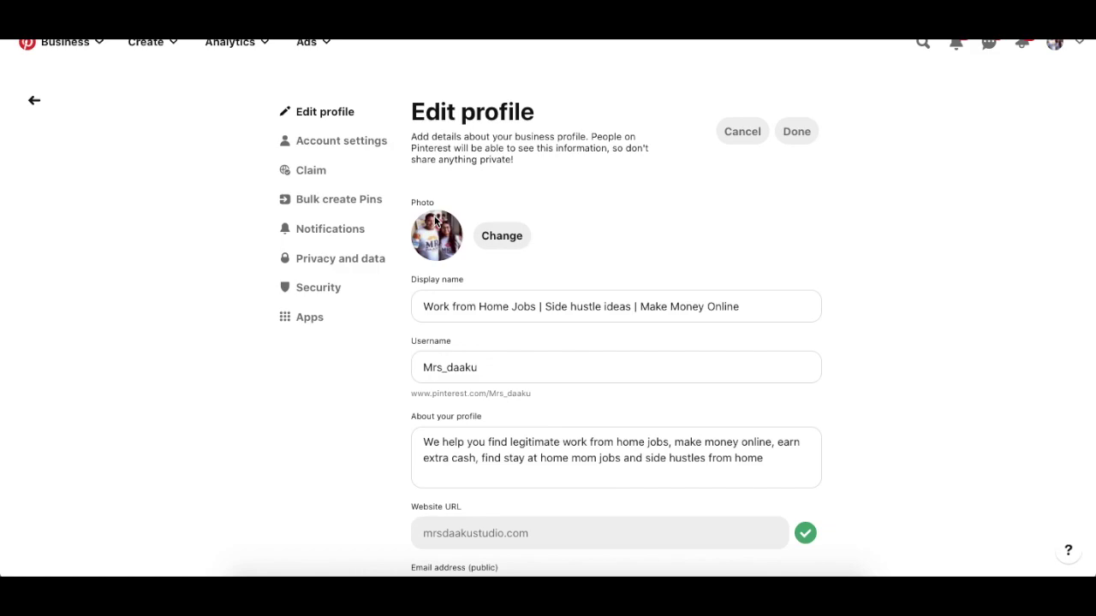
Step: Examine the keywords in the profile's display name and the wording of its About text
triple_click(492, 309)
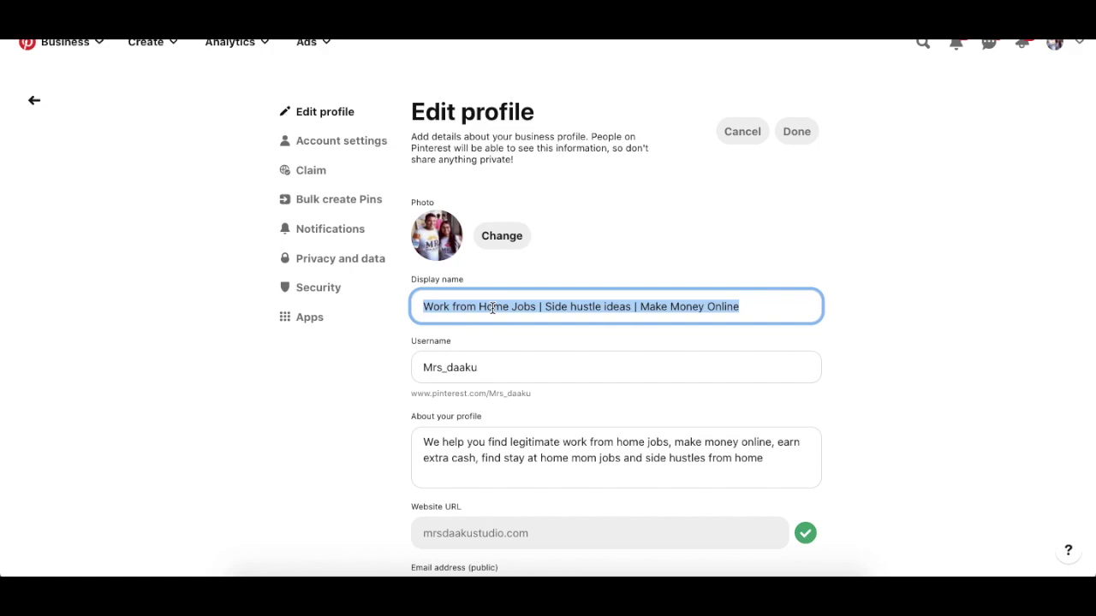
double_click(490, 458)
triple_click(491, 458)
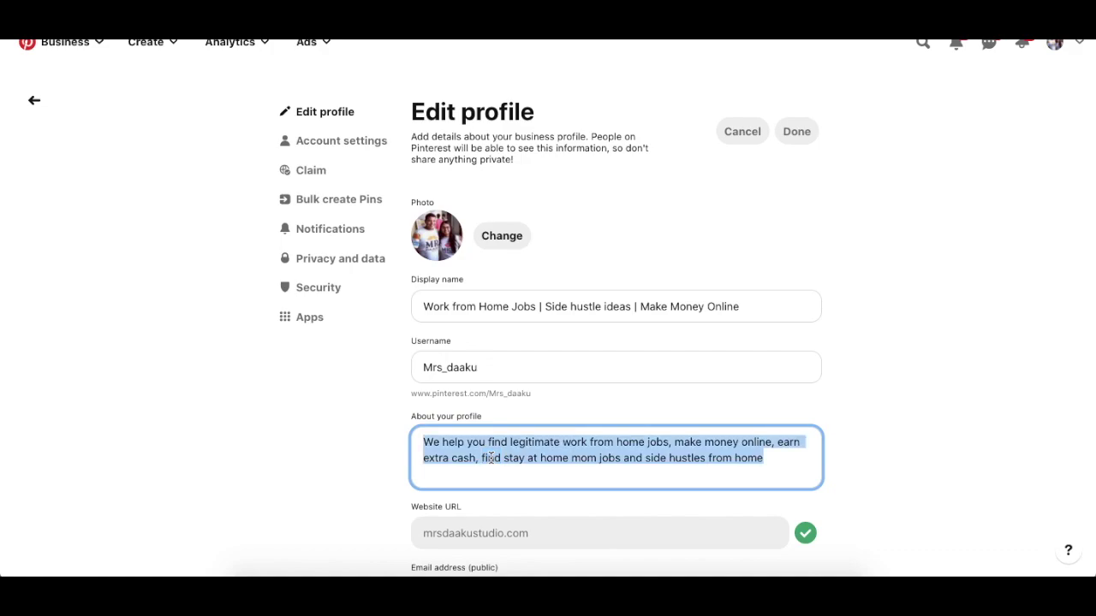
scroll(491, 458, down, 2)
scroll(490, 458, up, 2)
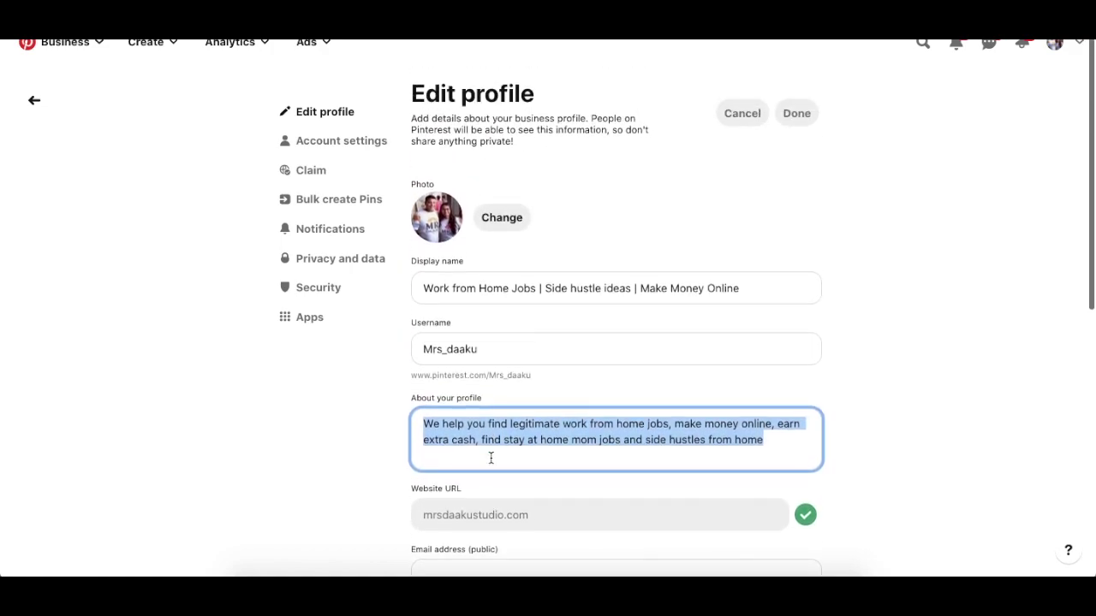
click(553, 442)
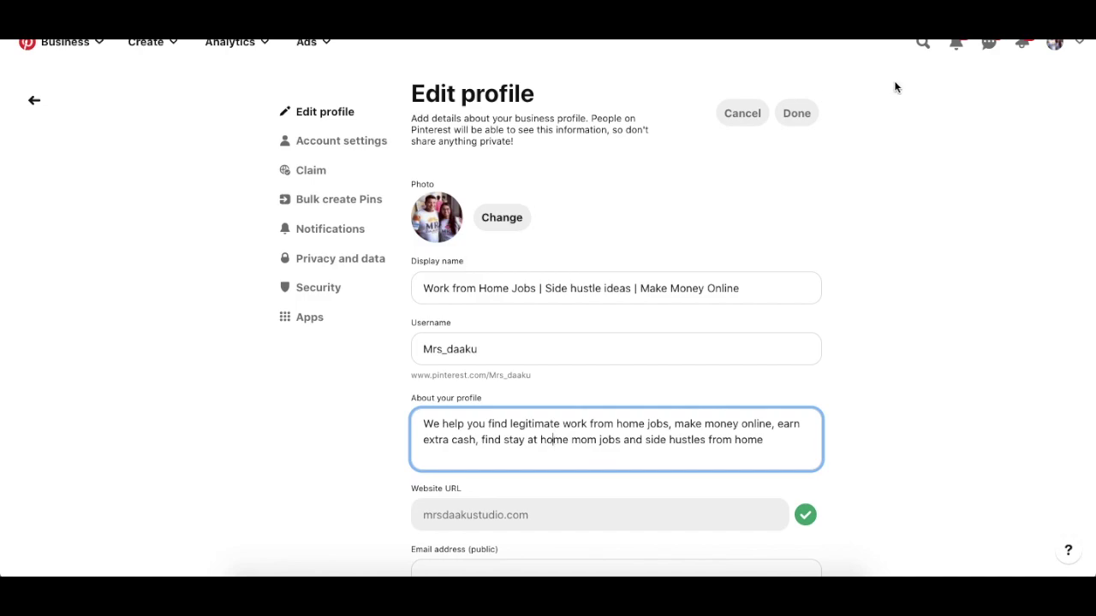
Step: Open the Pinterest profile page and look through its created pins
click(1059, 47)
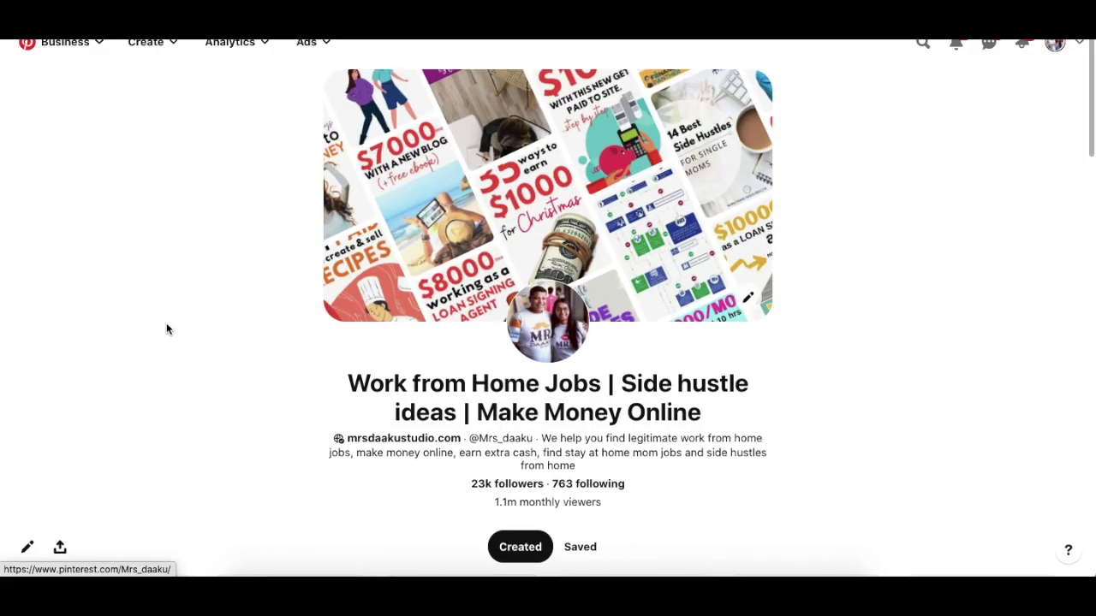
scroll(166, 328, down, 3)
scroll(166, 329, down, 2)
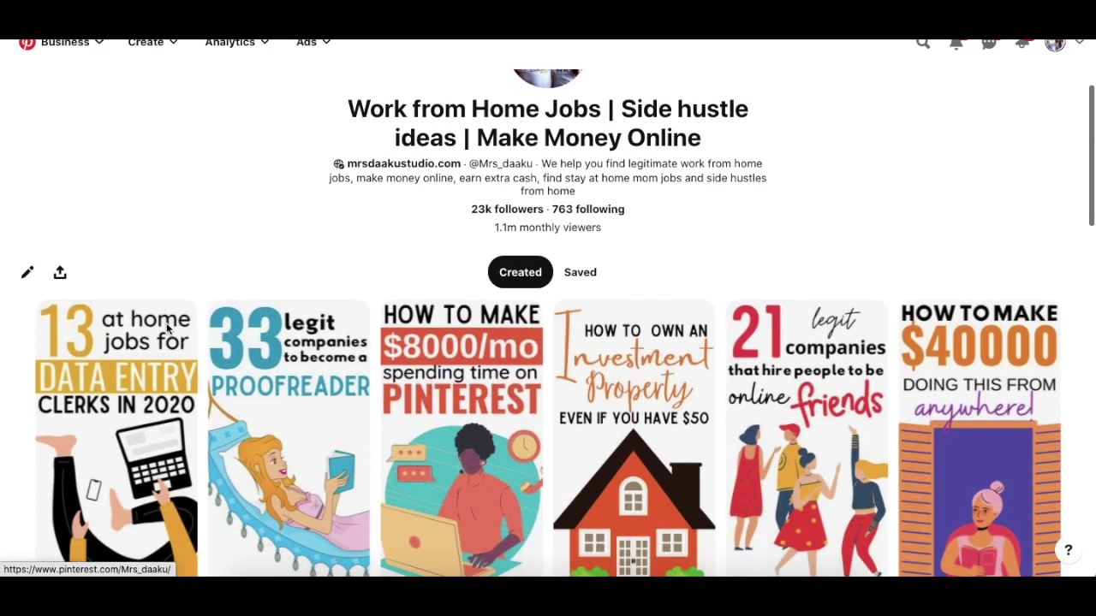
scroll(210, 346, down, 3)
scroll(251, 407, down, 4)
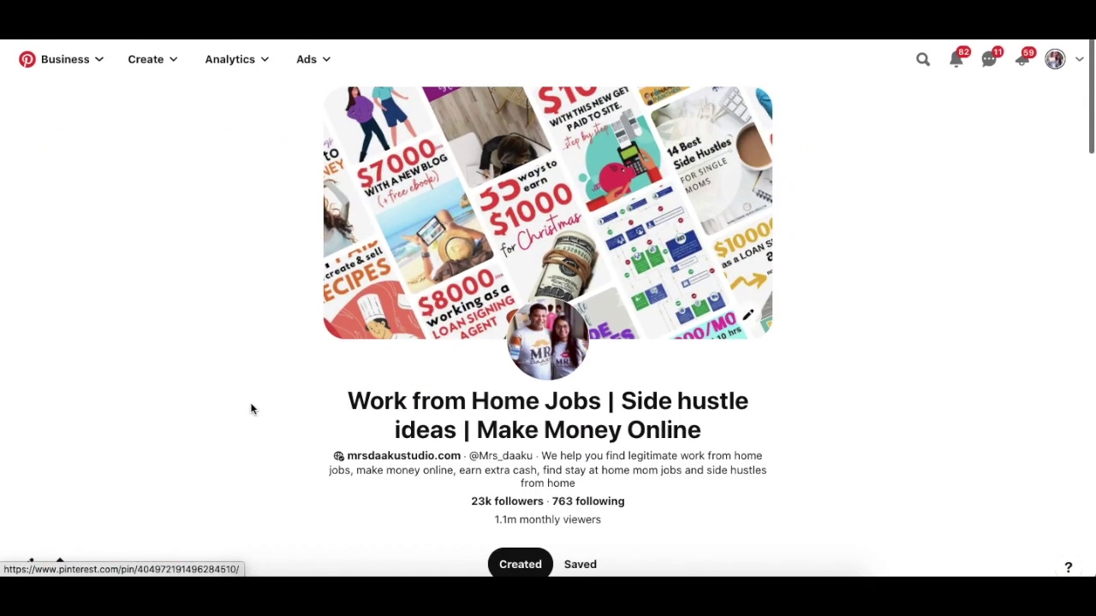
scroll(442, 323, down, 3)
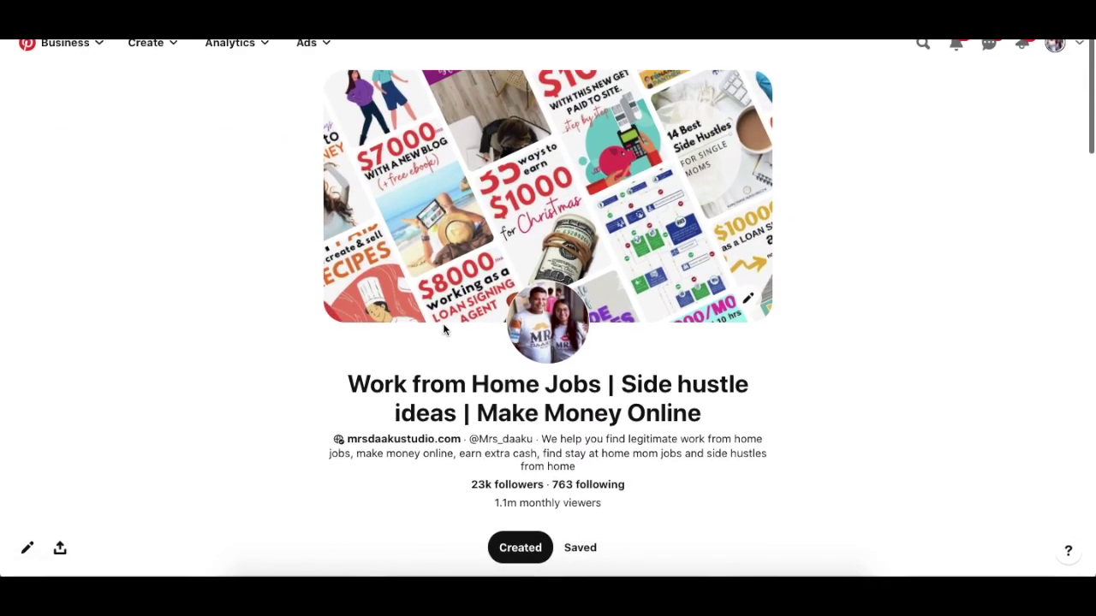
Step: Create a public board named "Make Money as a Teenager" from the profile's saved boards
click(581, 403)
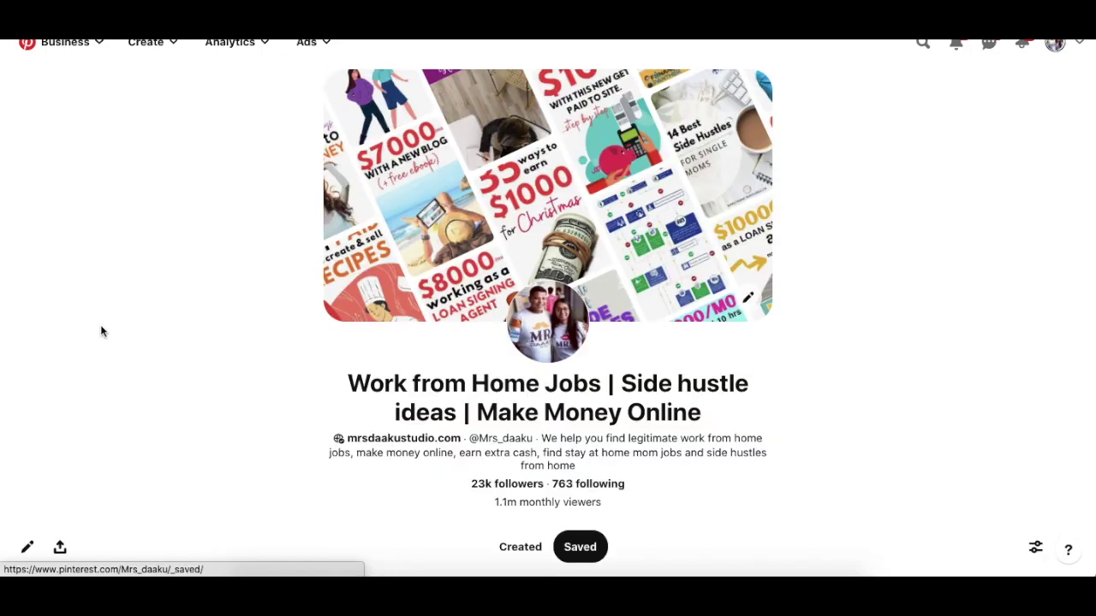
scroll(100, 331, down, 2)
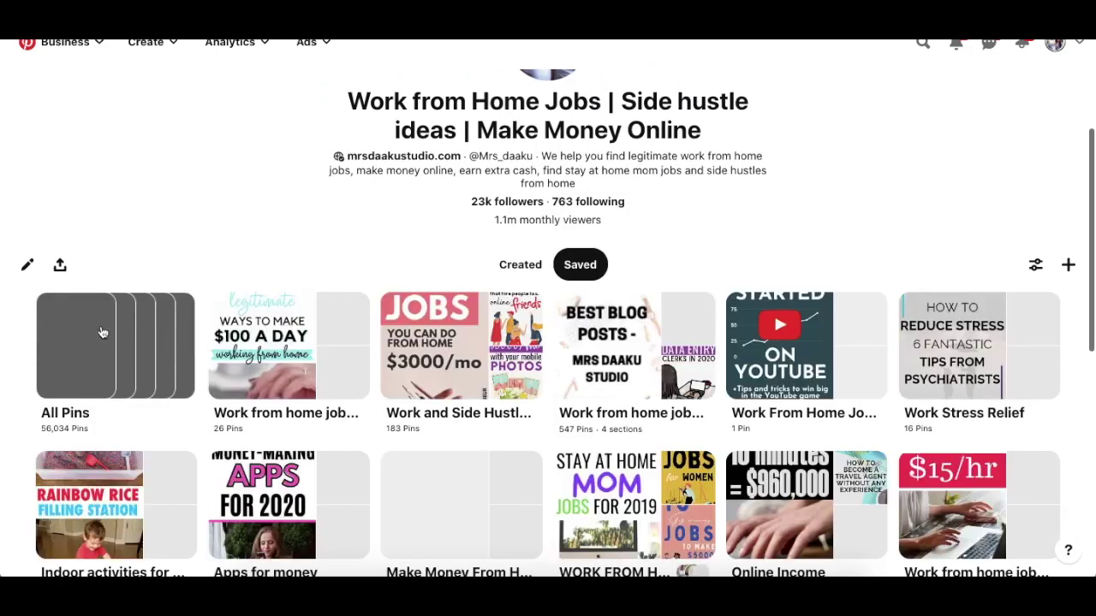
scroll(100, 331, down, 2)
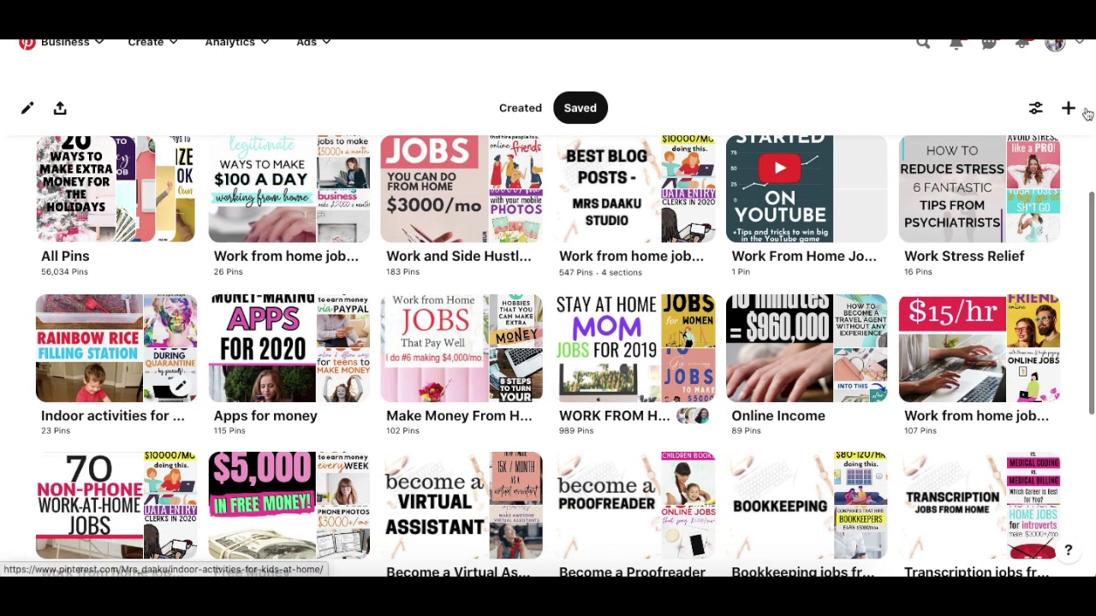
click(1072, 116)
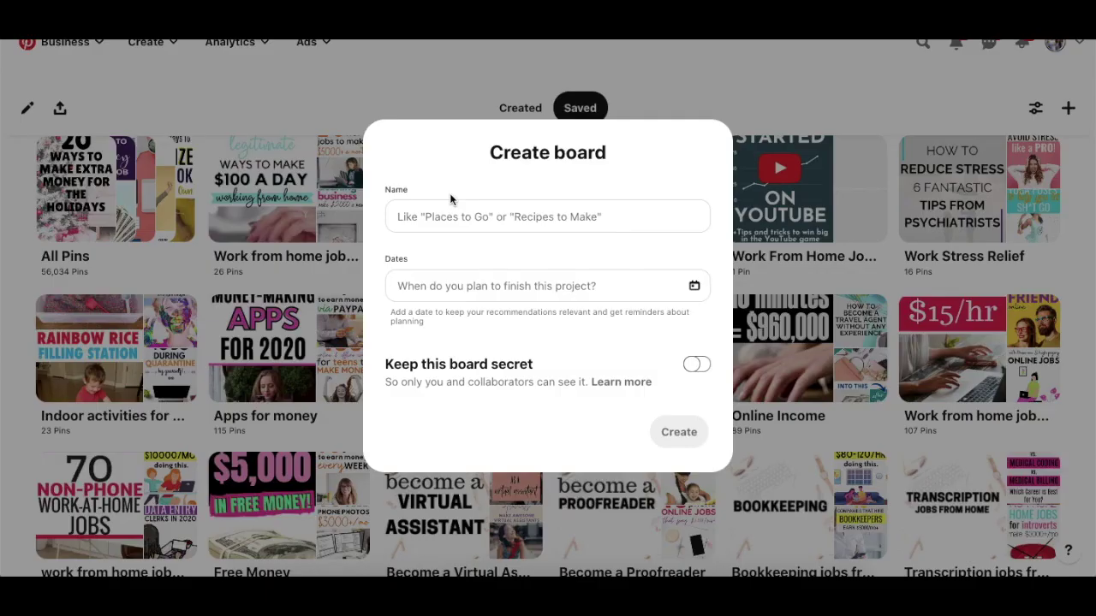
click(475, 213)
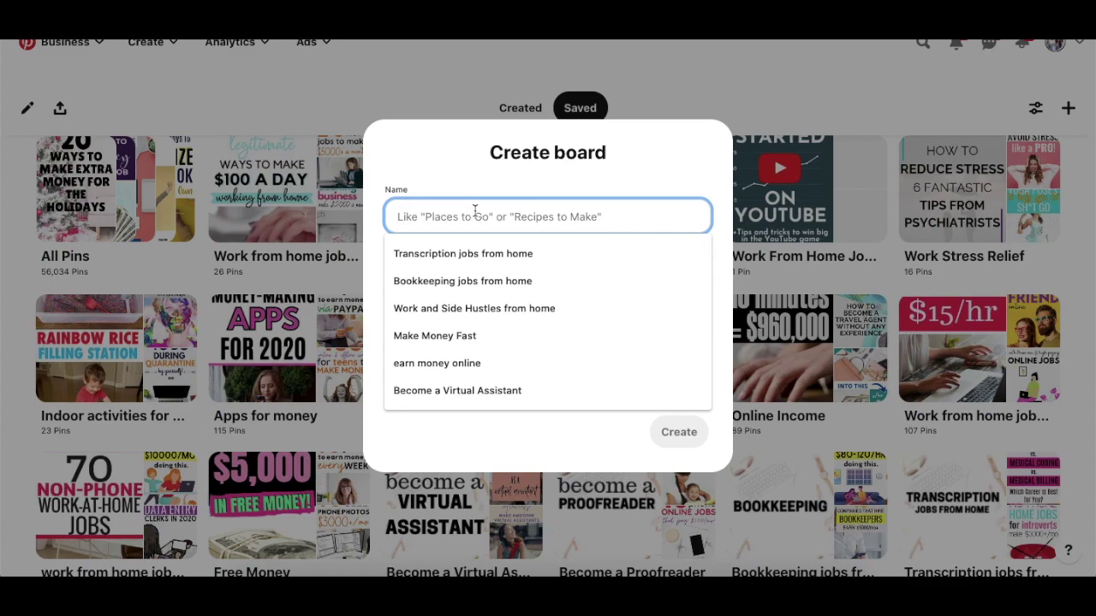
click(373, 238)
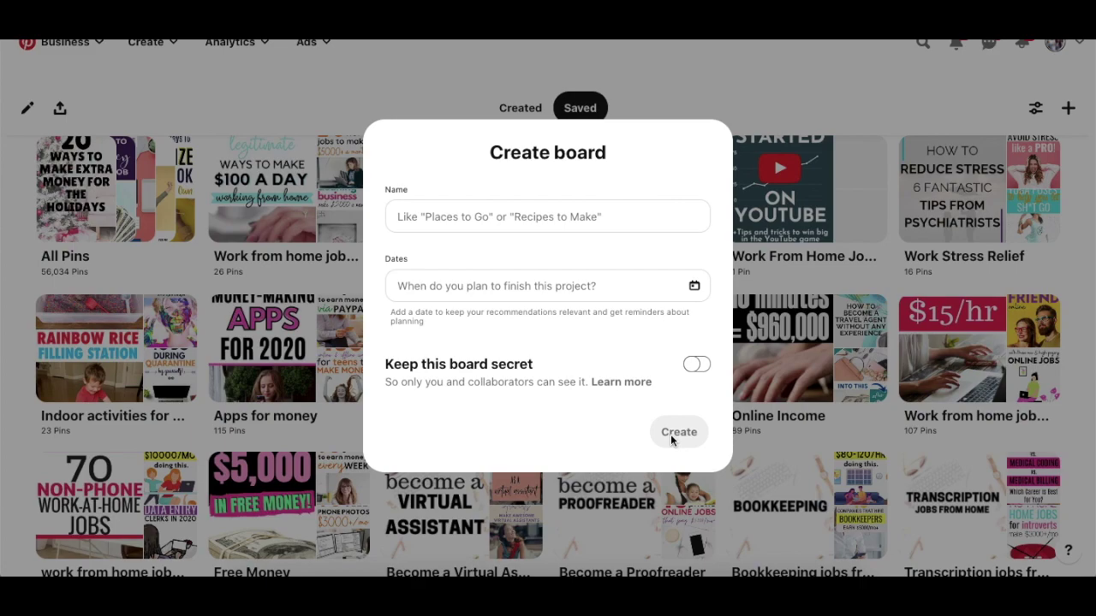
click(552, 206)
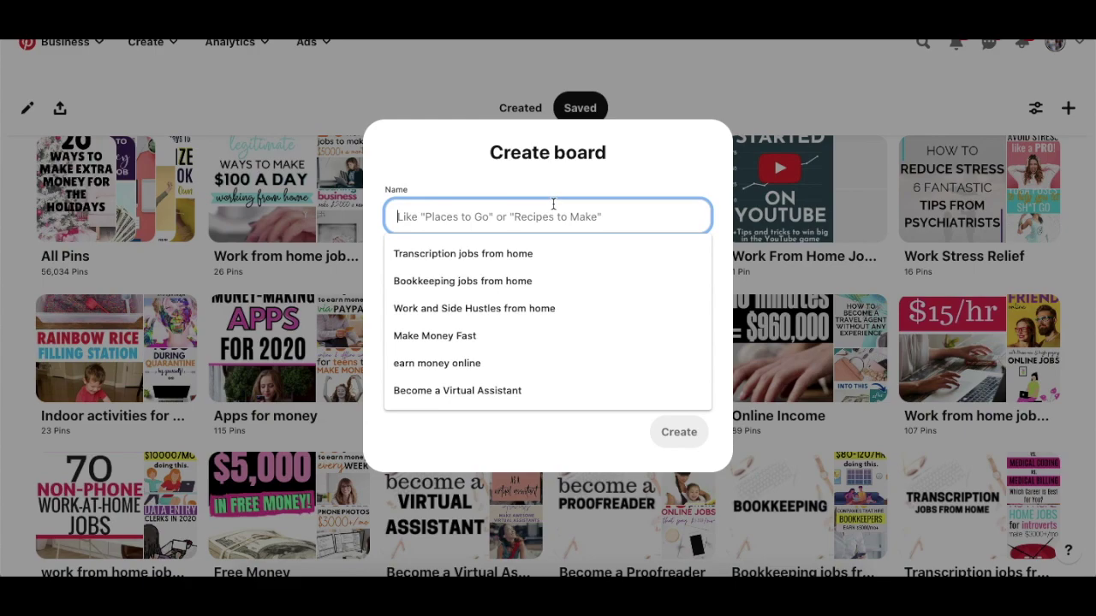
text(Ma)
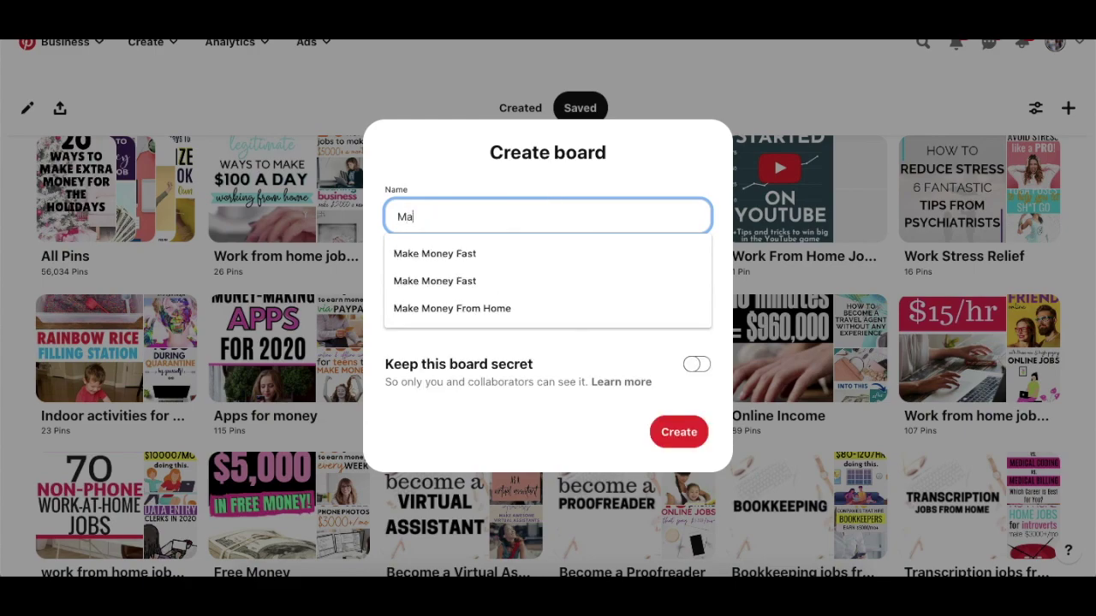
text(ke Money as a Teenager)
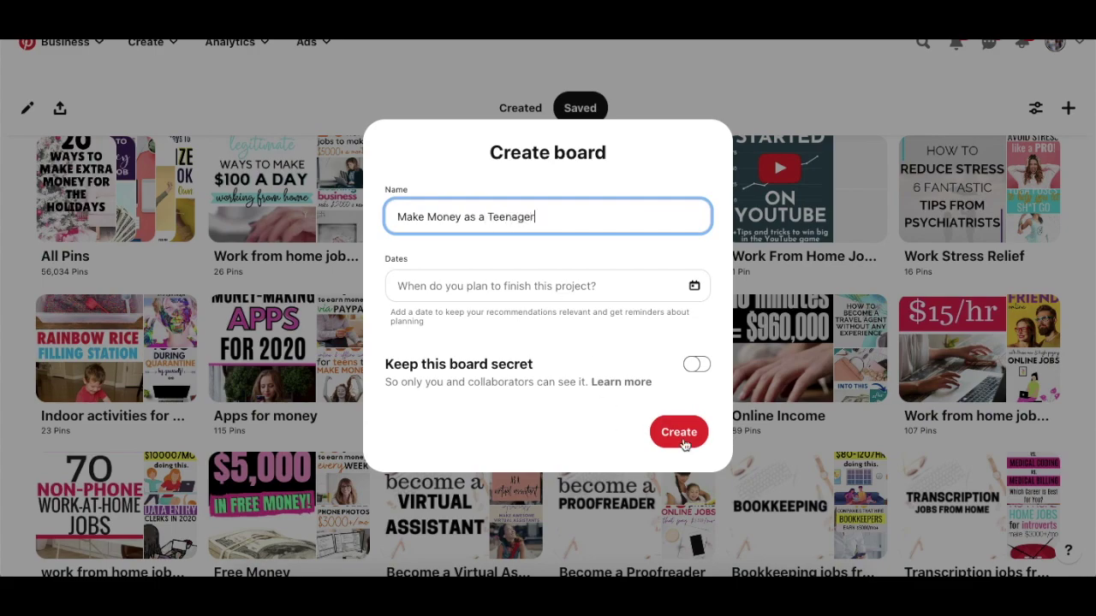
click(683, 441)
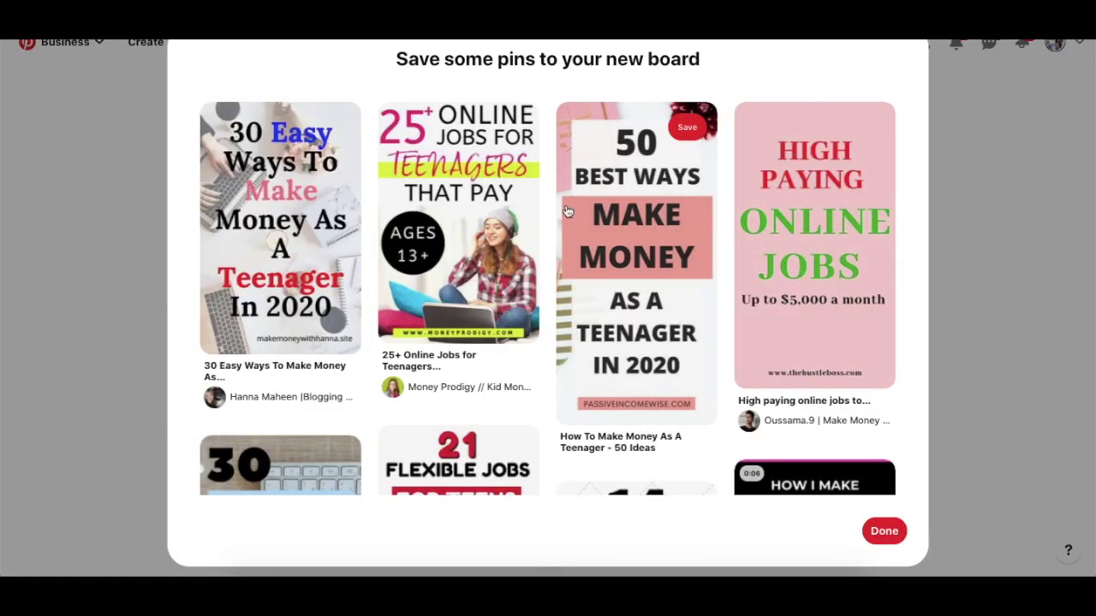
Step: Save the first row of four suggested pins to the new board
click(334, 130)
click(510, 131)
click(685, 128)
click(856, 128)
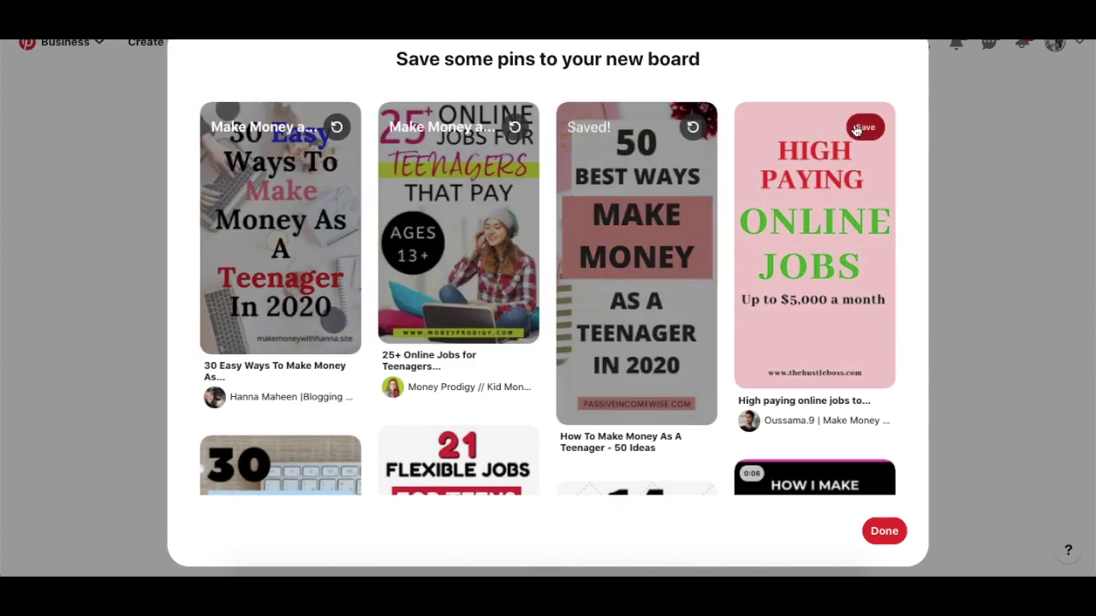
Step: Save the suggested pins on 21 flexible jobs, 14 online jobs, $100 per day and 21 ways to make money as a teen
scroll(441, 257, down, 2)
scroll(442, 256, down, 2)
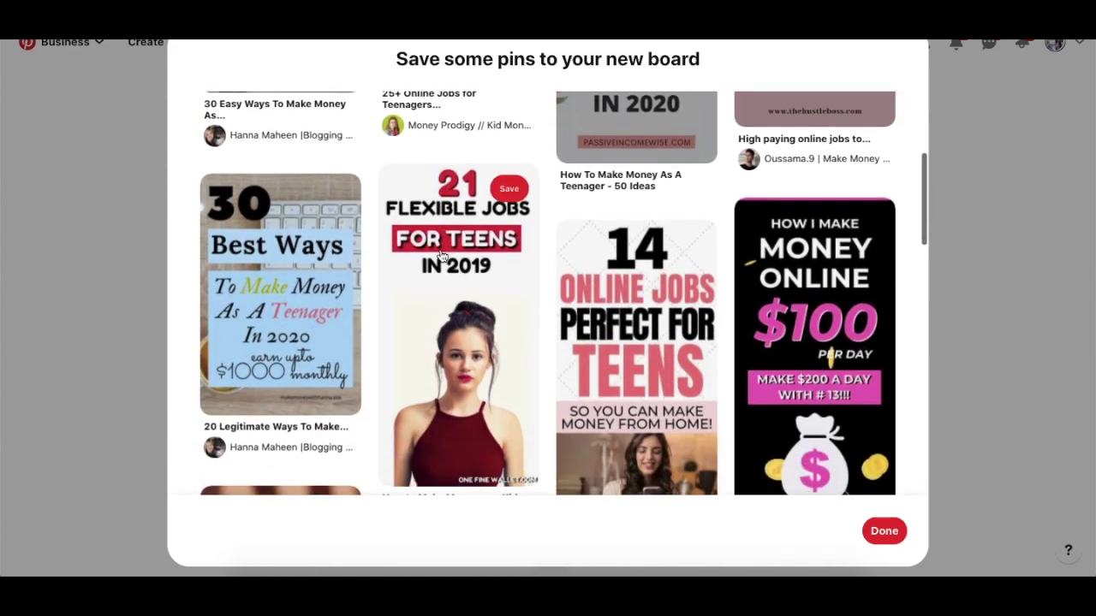
click(687, 244)
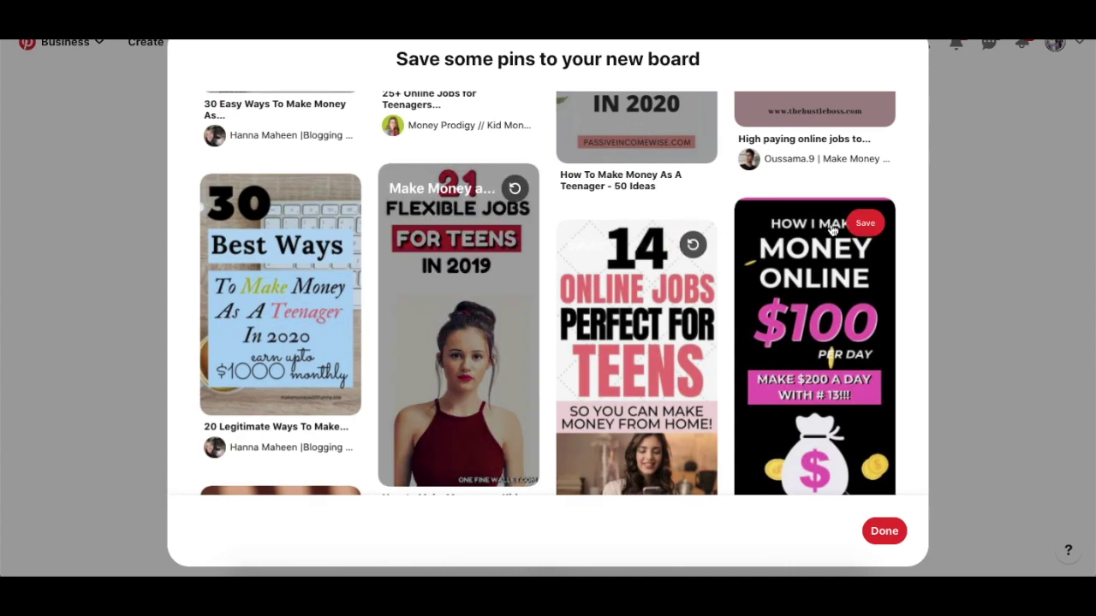
click(866, 222)
scroll(406, 247, down, 5)
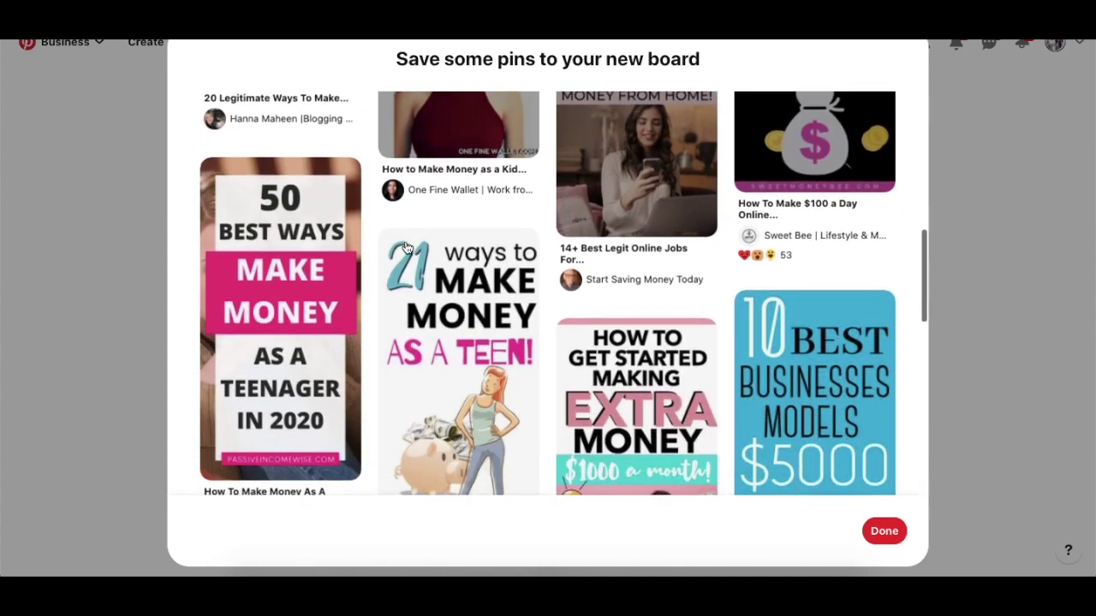
click(495, 249)
Step: Save the pins on 18 freelance jobs, making money as a teenager like a boss, and 50 smart ideas with yellow accents
scroll(495, 250, down, 4)
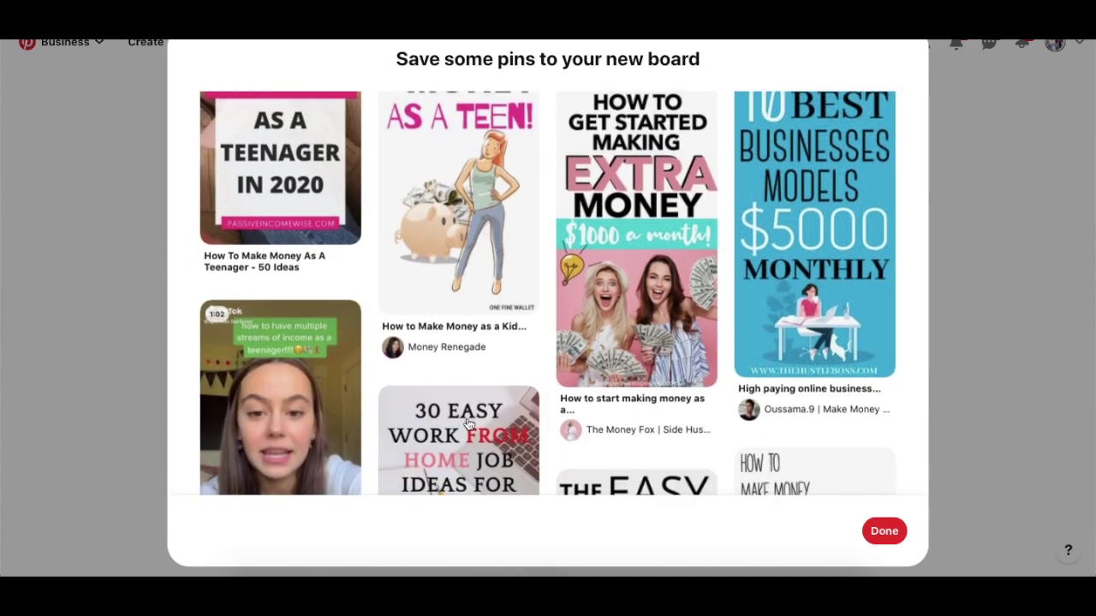
scroll(610, 337, down, 3)
click(692, 268)
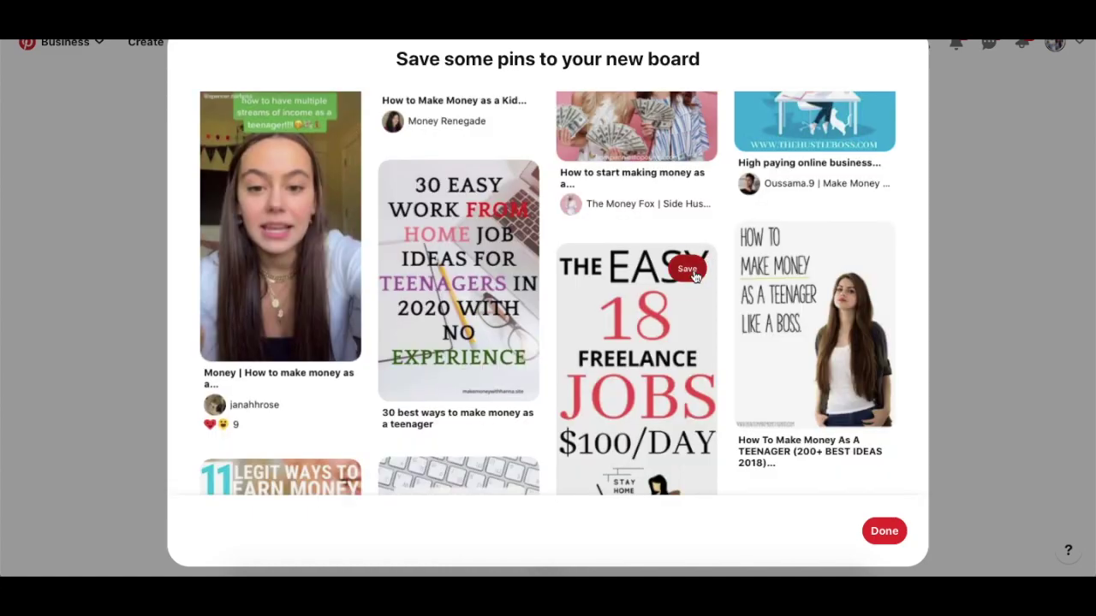
click(861, 244)
scroll(861, 244, down, 5)
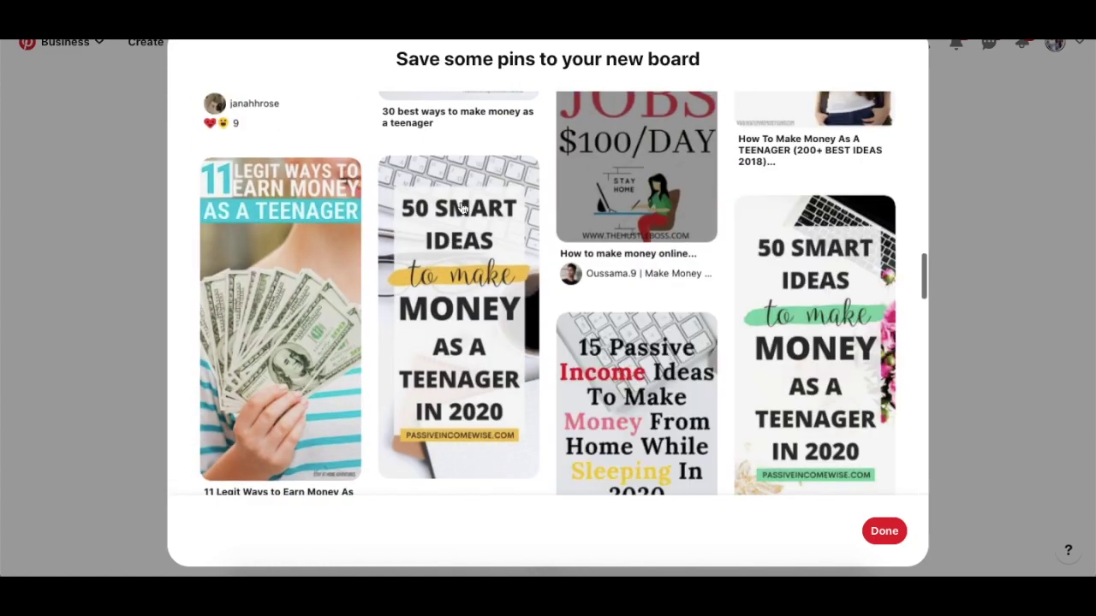
click(514, 183)
Step: Save the pins on helping your family with money as a kid and 50 best paying online jobs, and finish pin selection
scroll(514, 182, down, 2)
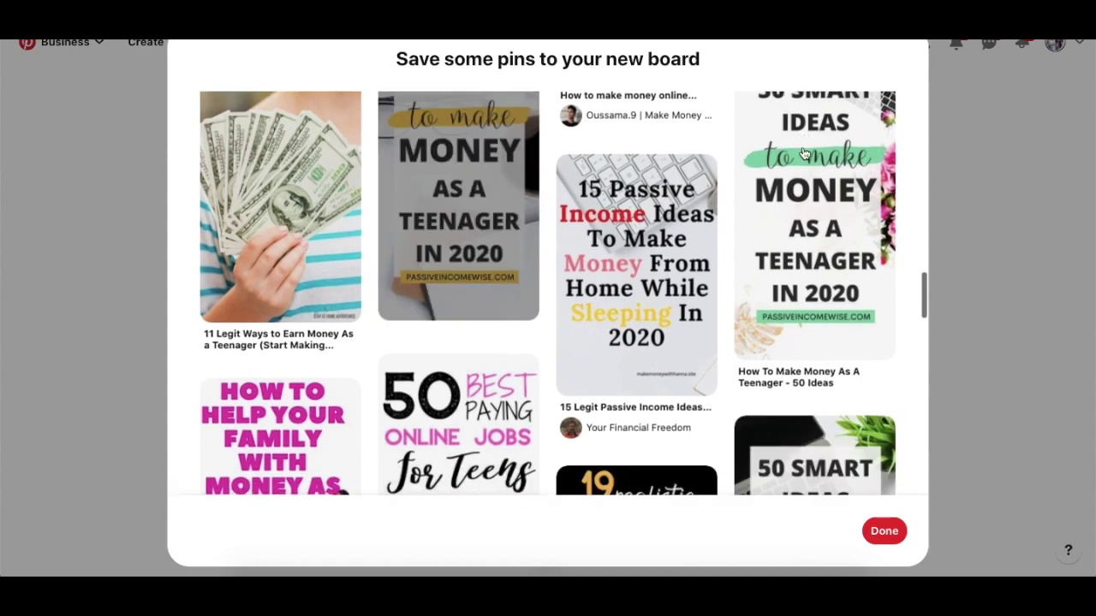
scroll(344, 175, down, 3)
click(344, 175)
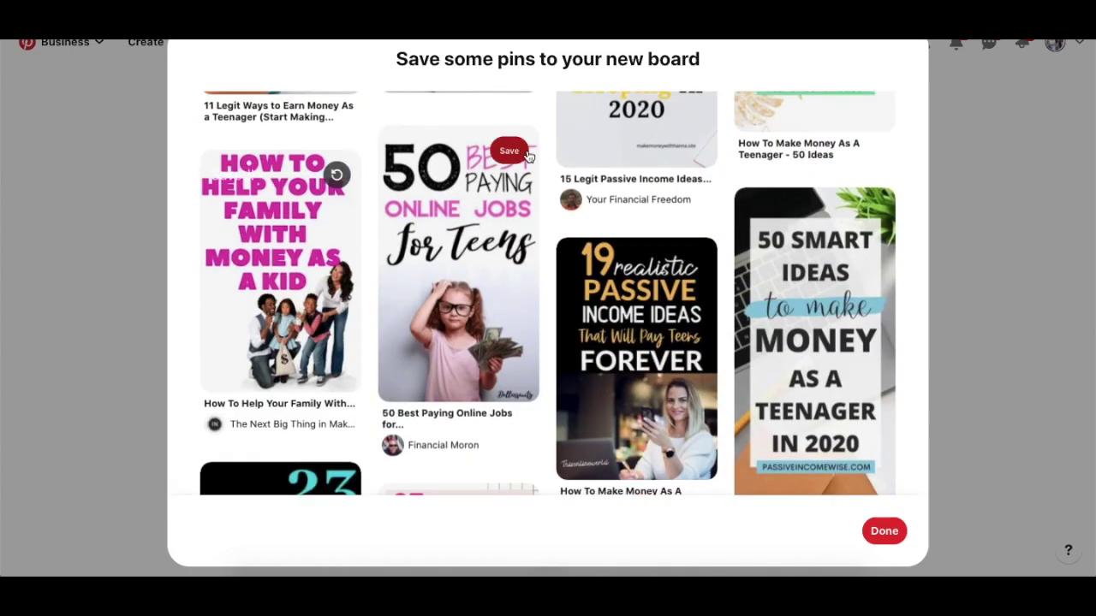
click(512, 150)
click(884, 531)
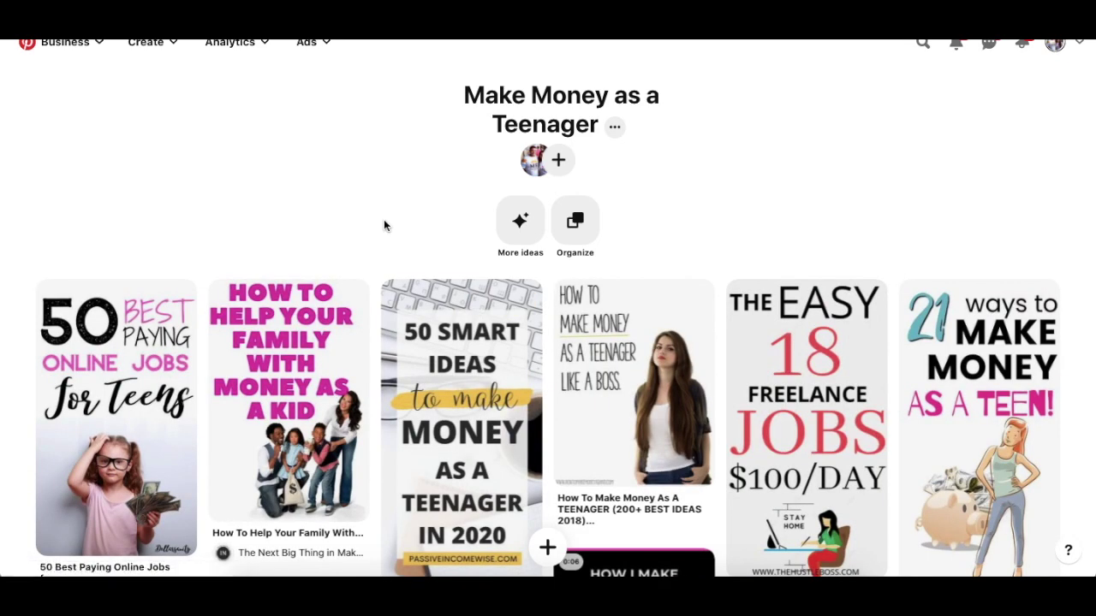
Step: Set the online jobs for teenagers (ages 13+) pin as the board's cover, adjusting its crop, and save the board with a blank description
click(615, 129)
click(611, 177)
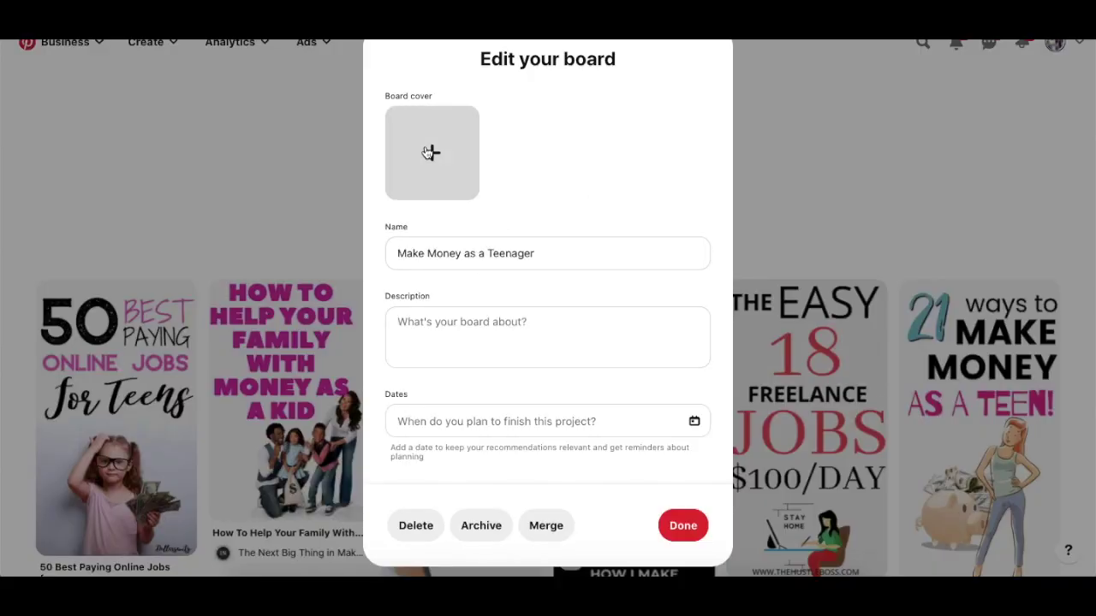
click(430, 153)
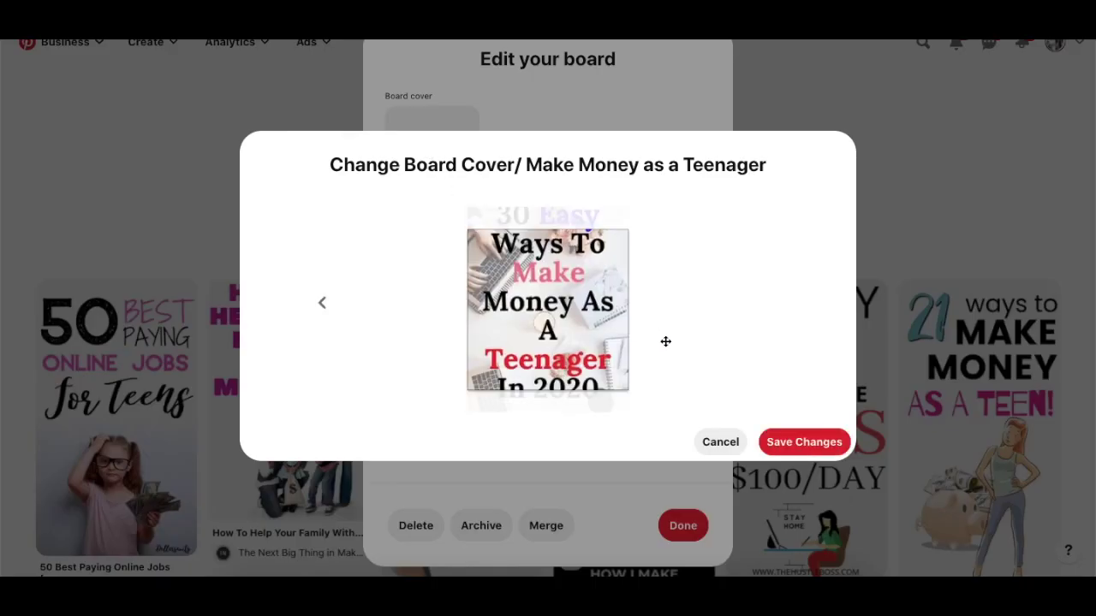
click(324, 303)
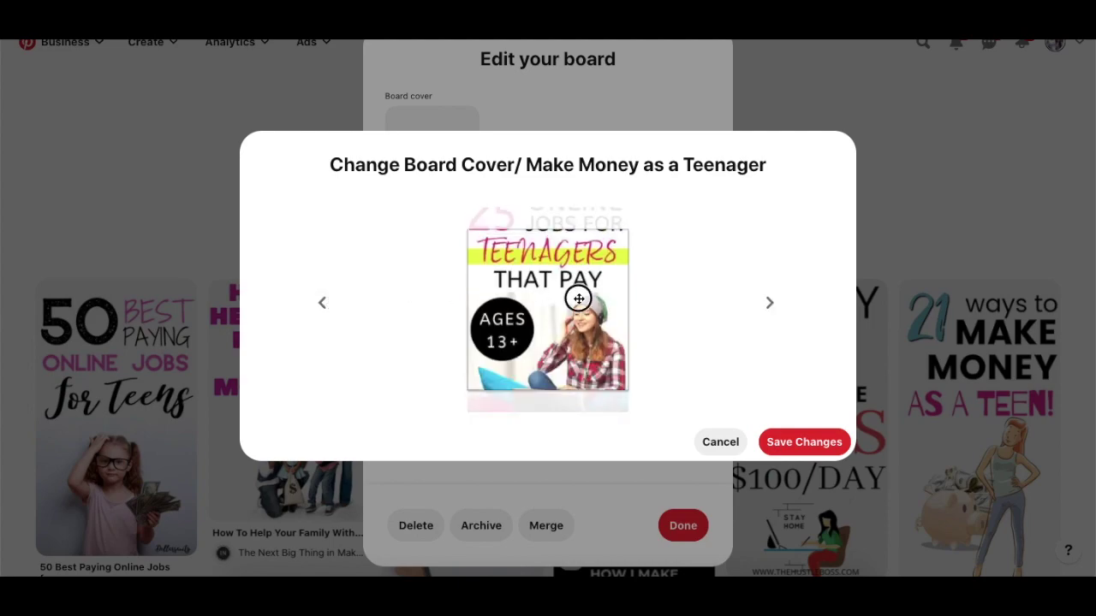
drag(580, 299, 589, 397)
click(786, 441)
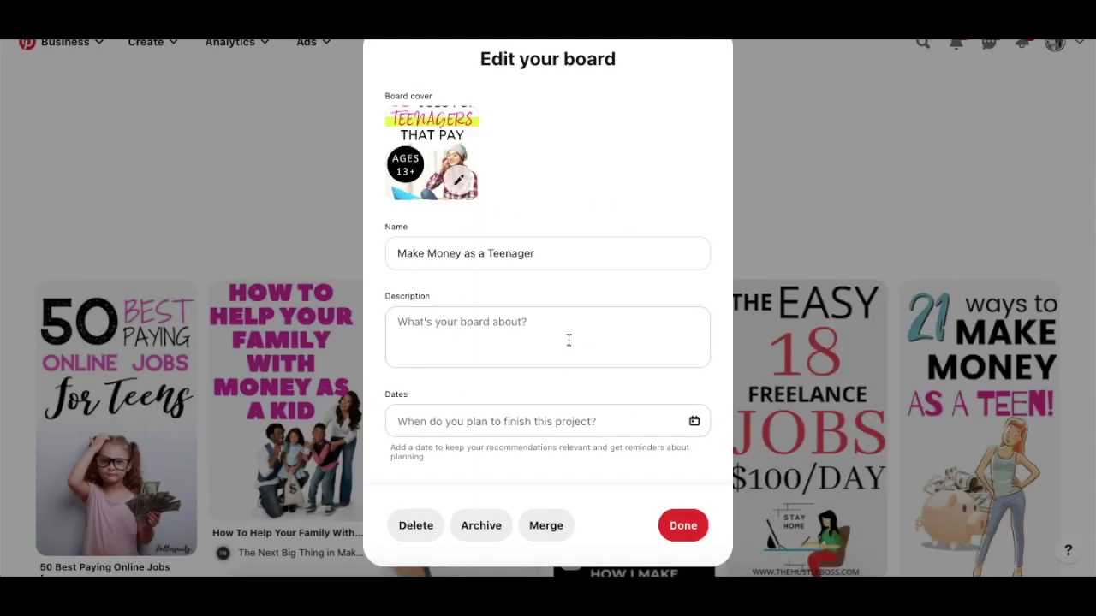
click(554, 345)
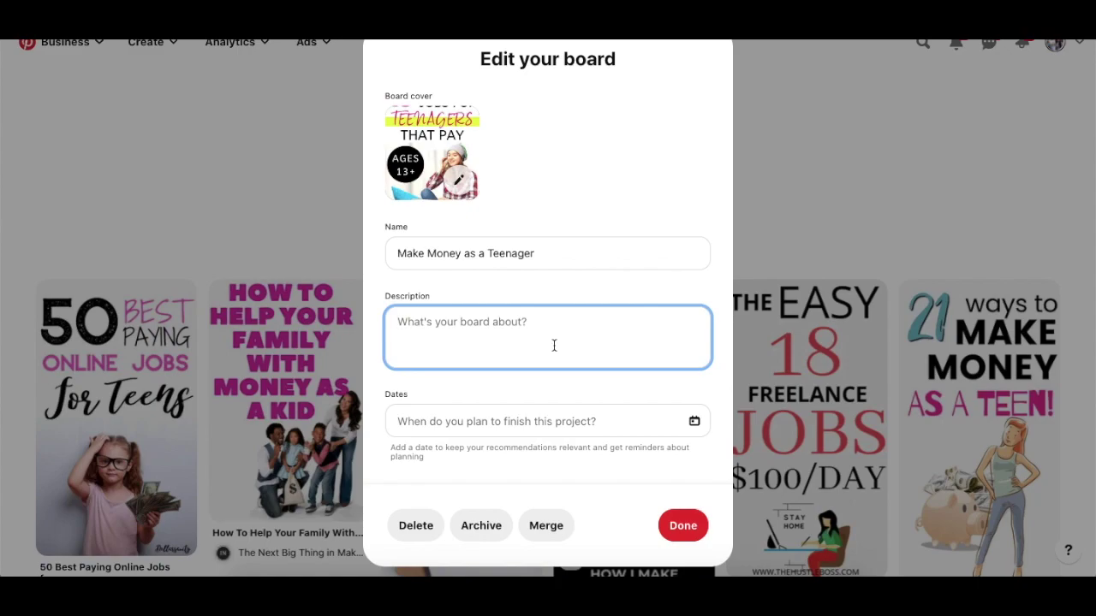
click(695, 526)
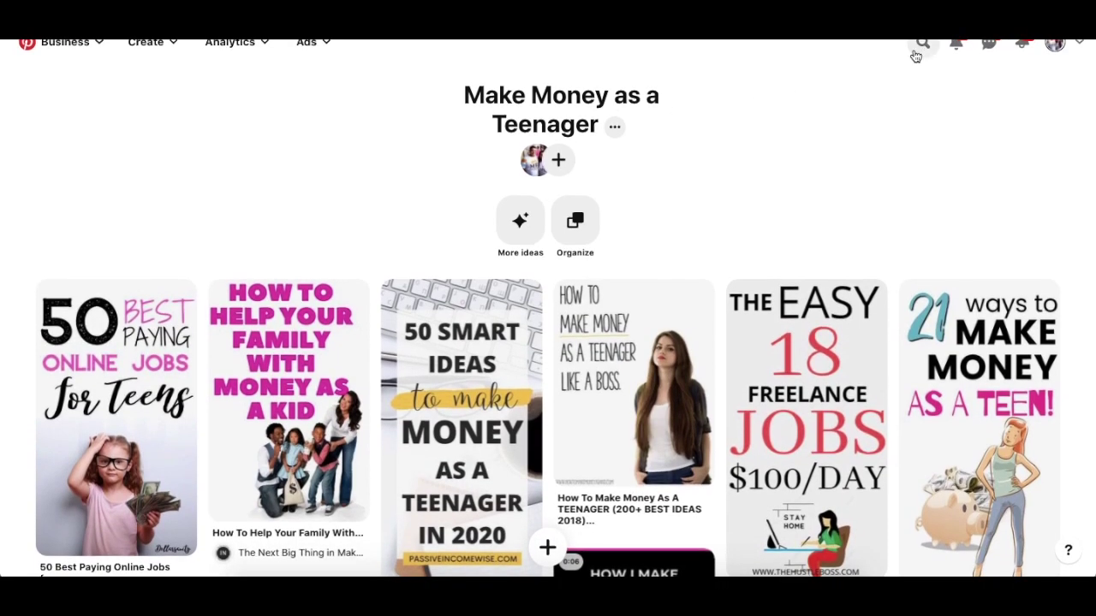
Step: Search Pinterest for "make money as a teen" and examine the keyword suggestions for that phrase
click(923, 46)
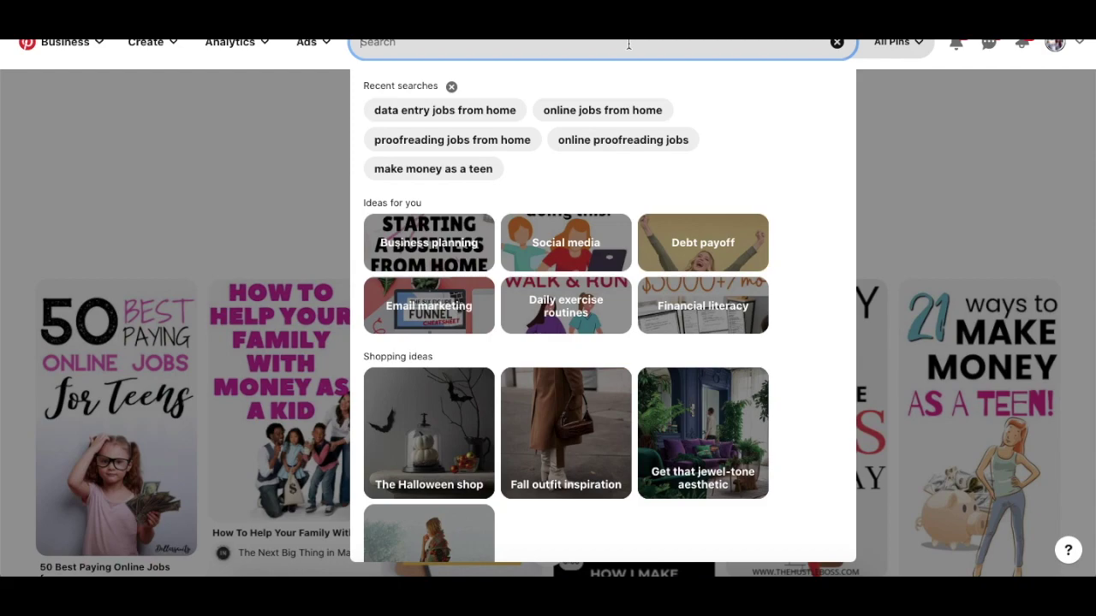
text(make)
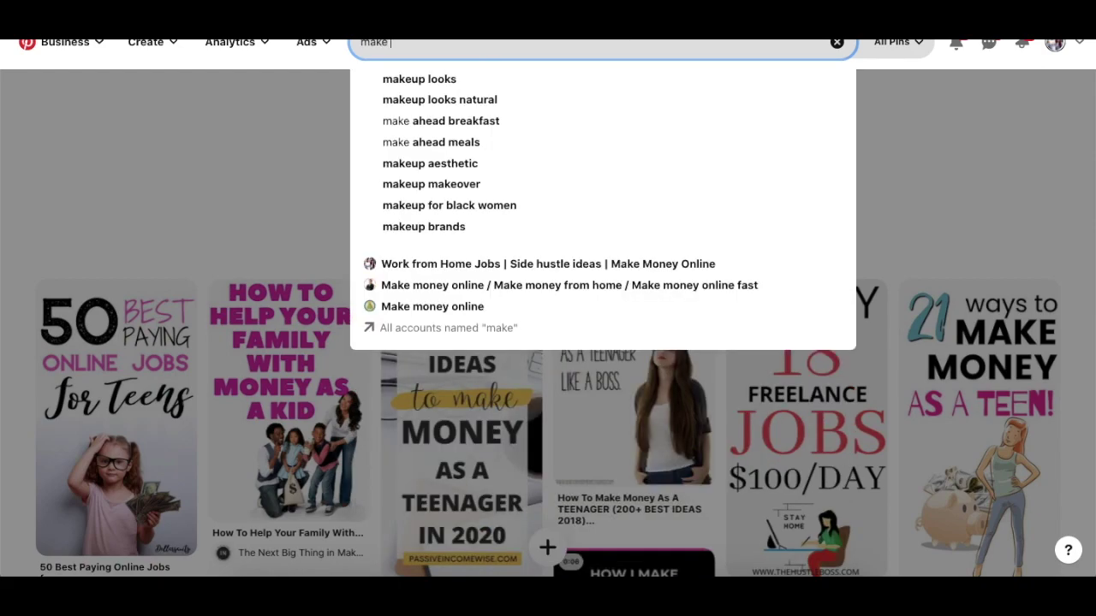
text( money as)
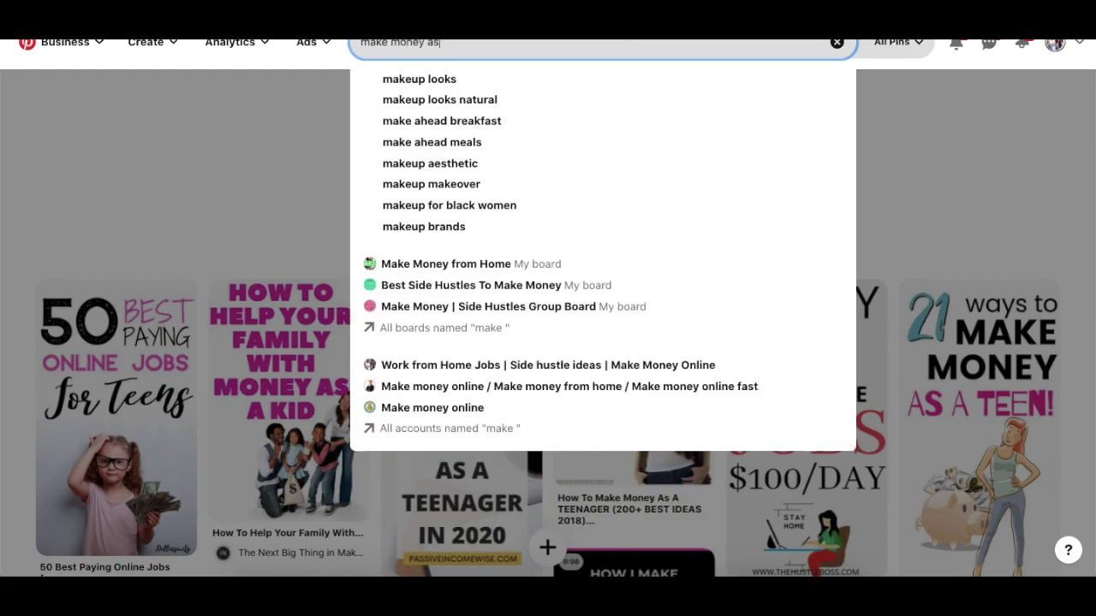
click(453, 80)
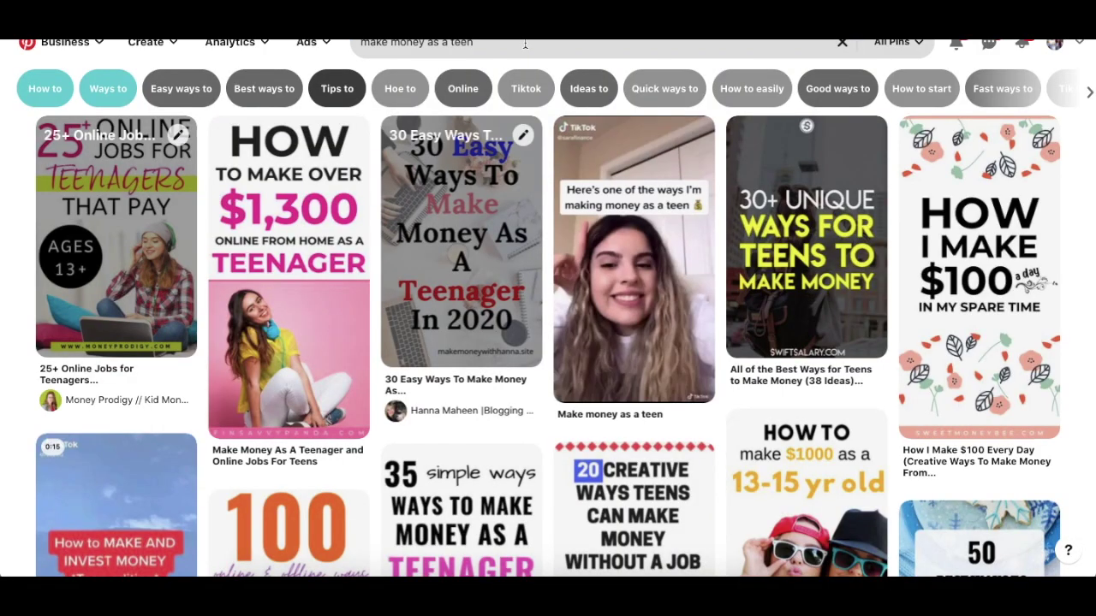
click(524, 43)
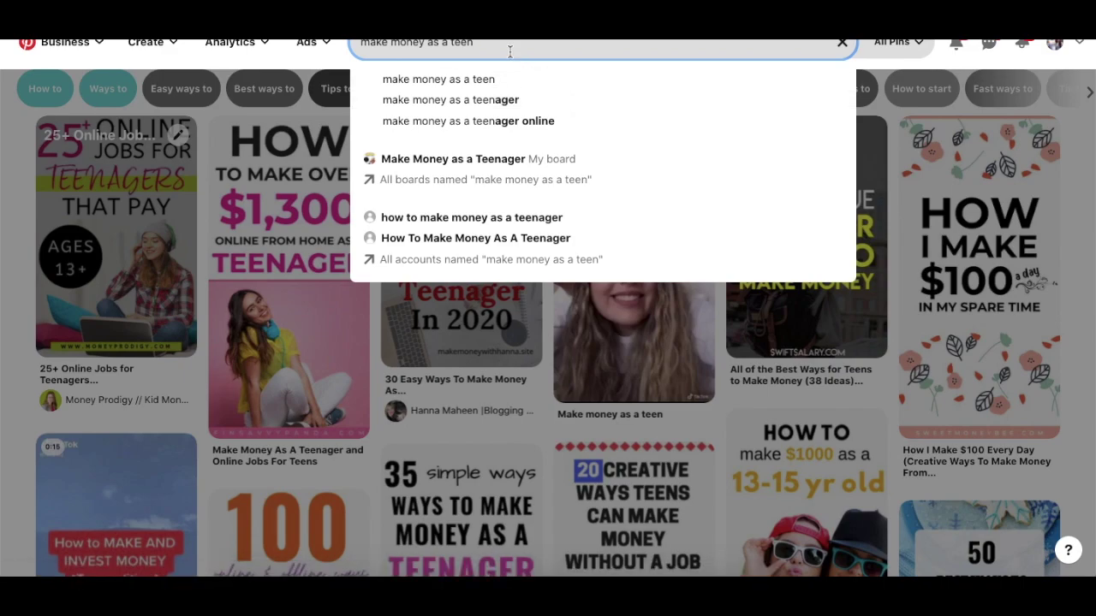
click(12, 159)
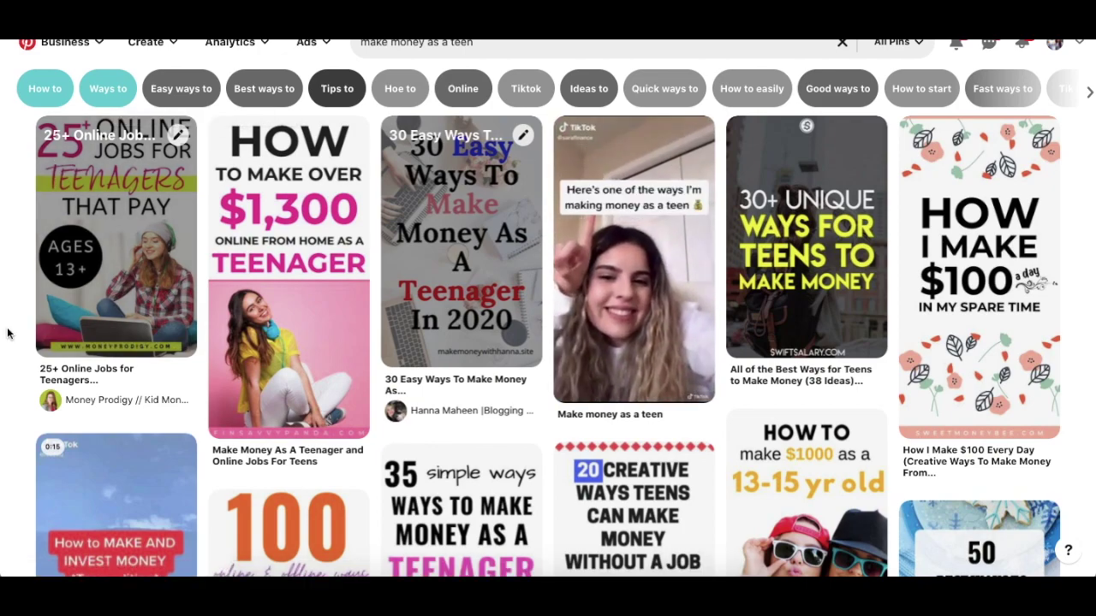
Step: Look through the pins found for the search and return to the business profile page
scroll(7, 333, down, 3)
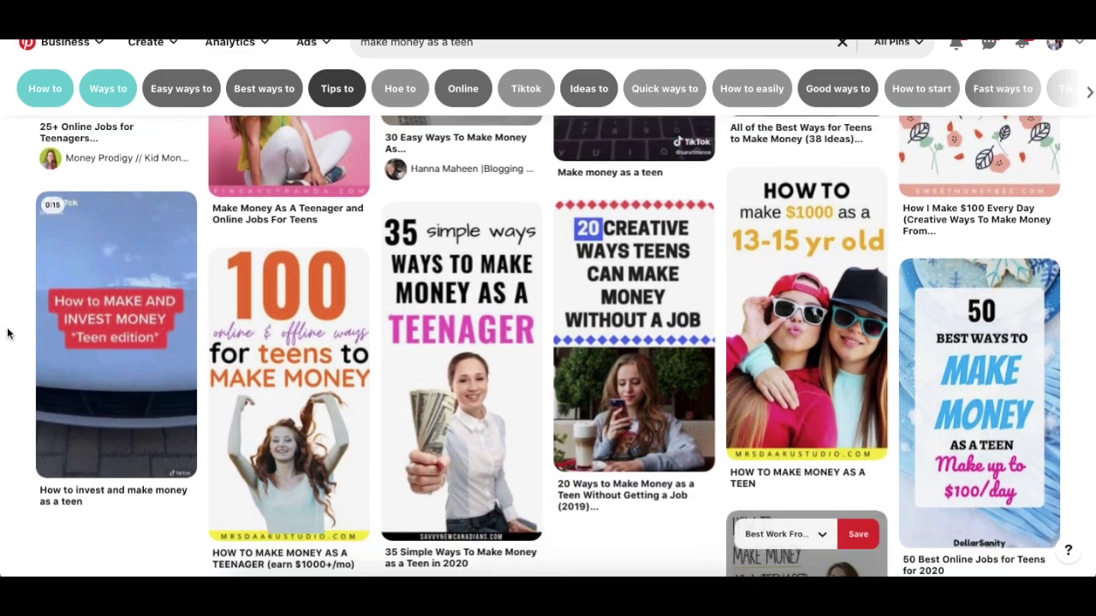
scroll(7, 333, down, 1)
click(289, 342)
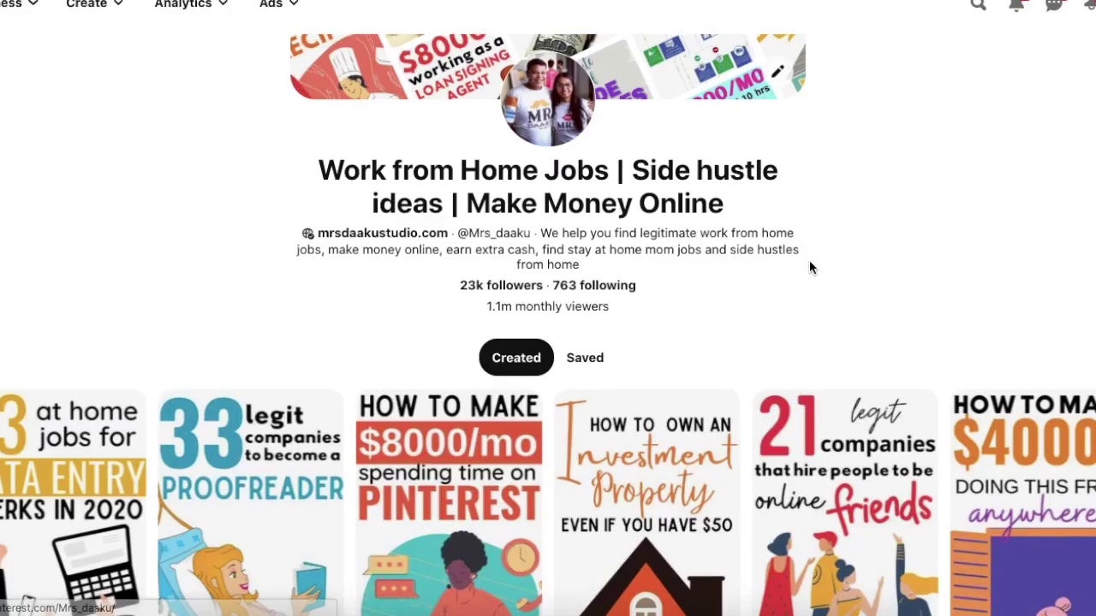
scroll(1015, 203, up, 3)
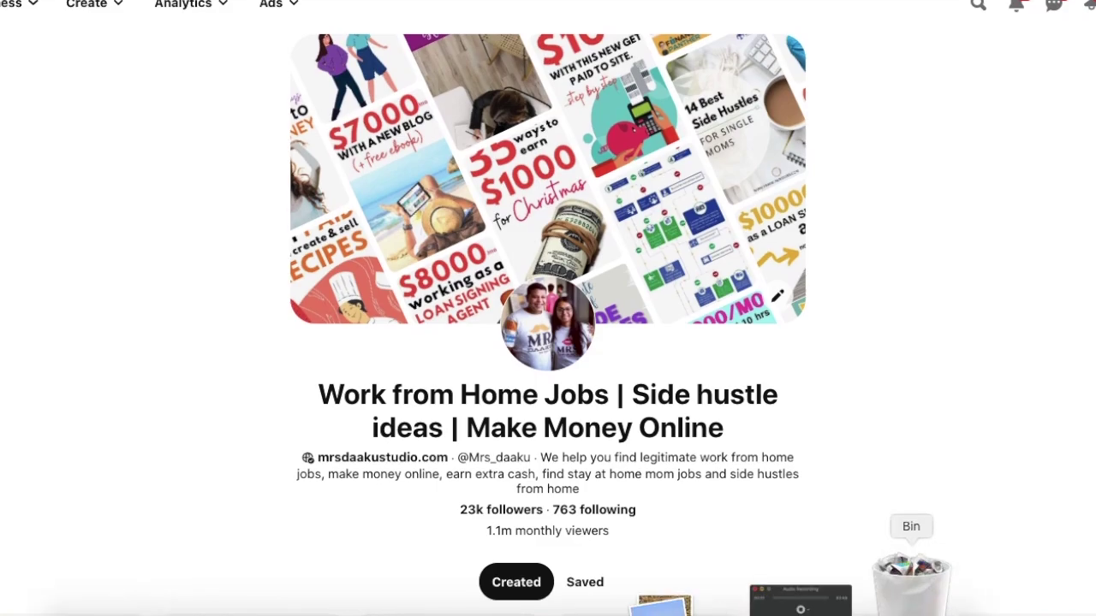
Step: Show the saved boards on the business profile and start creating a new pin
scroll(820, 475, down, 4)
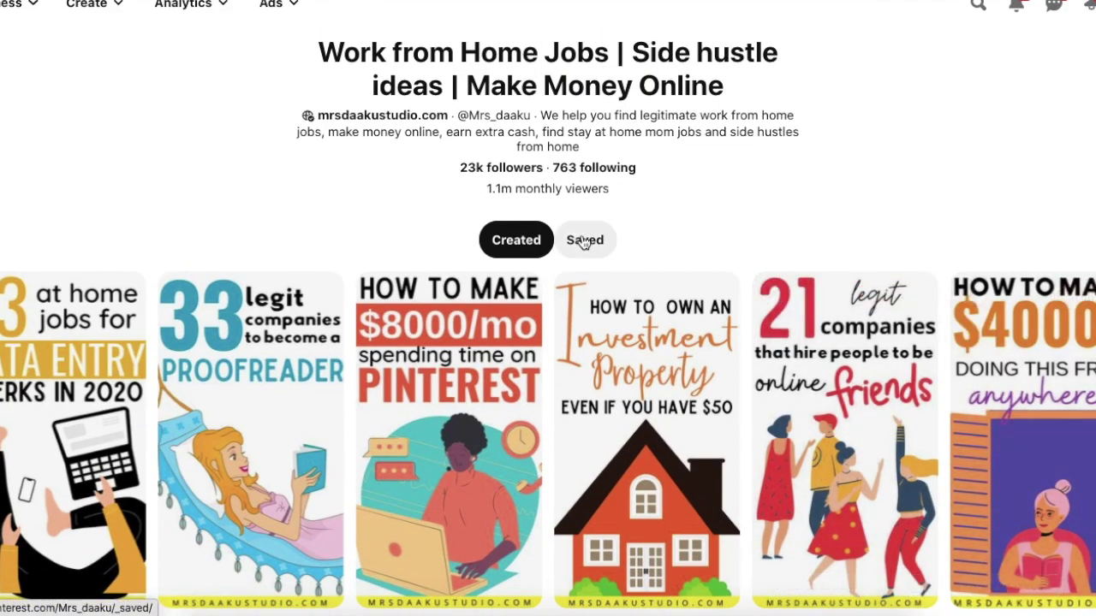
click(583, 241)
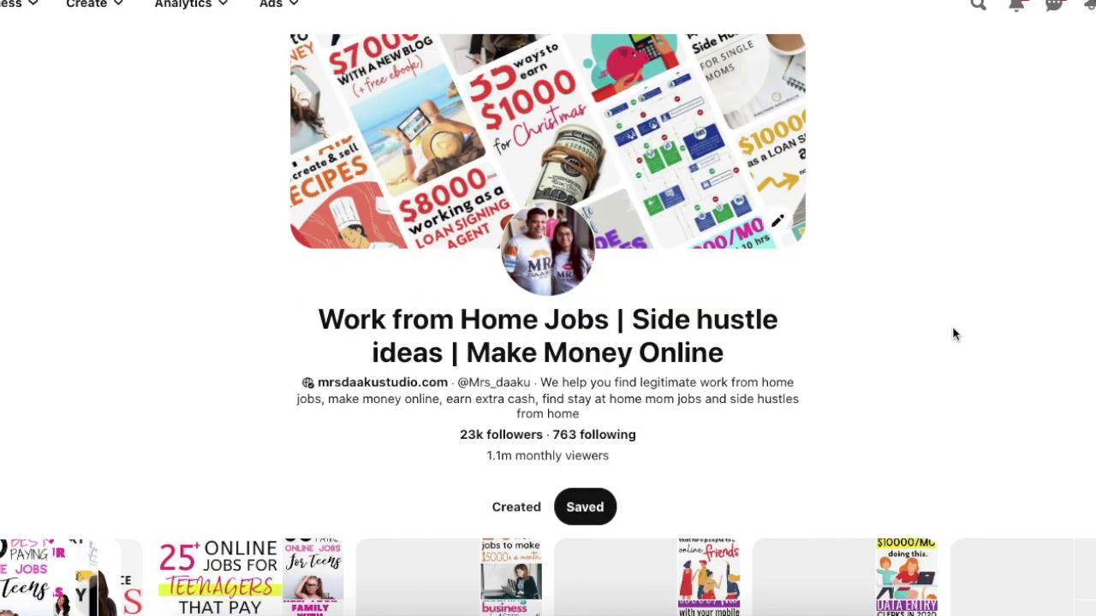
scroll(952, 332, down, 2)
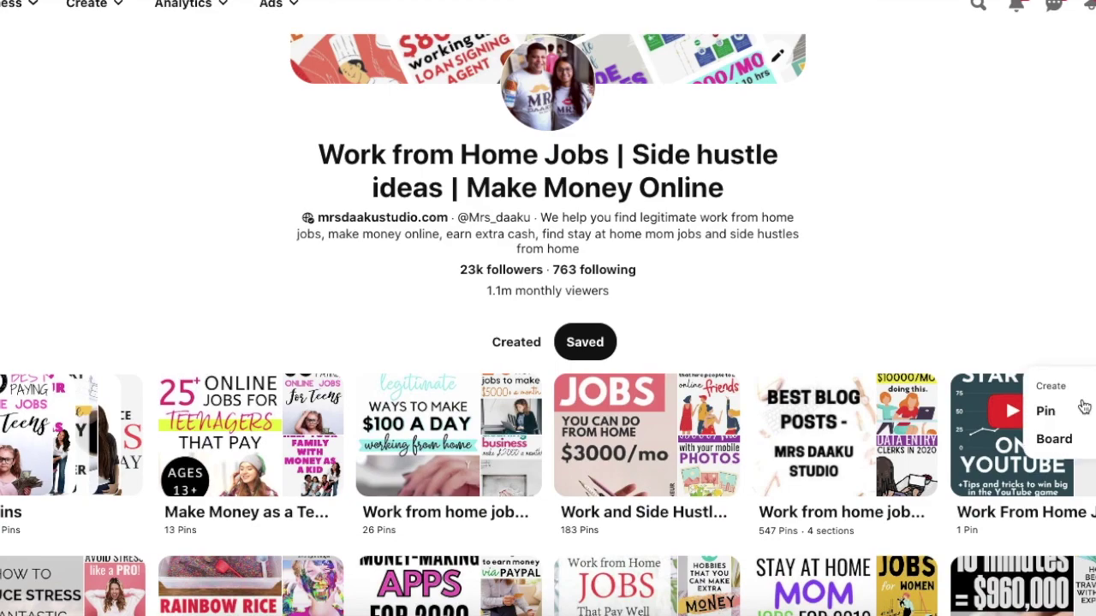
click(1082, 410)
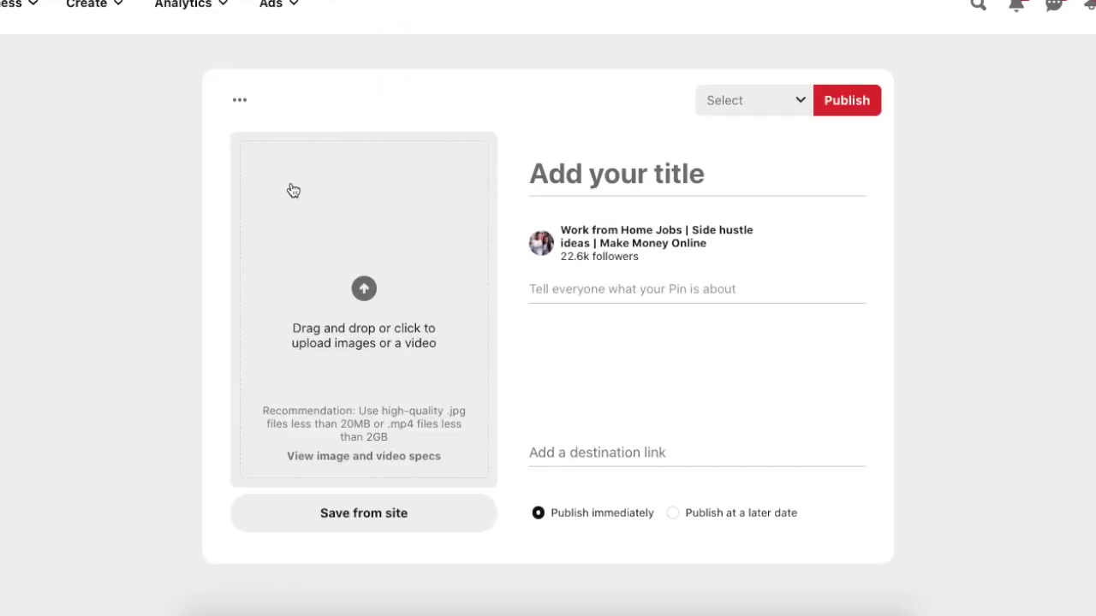
Step: Examine the title, description and destination link fields of the blank pin
click(666, 166)
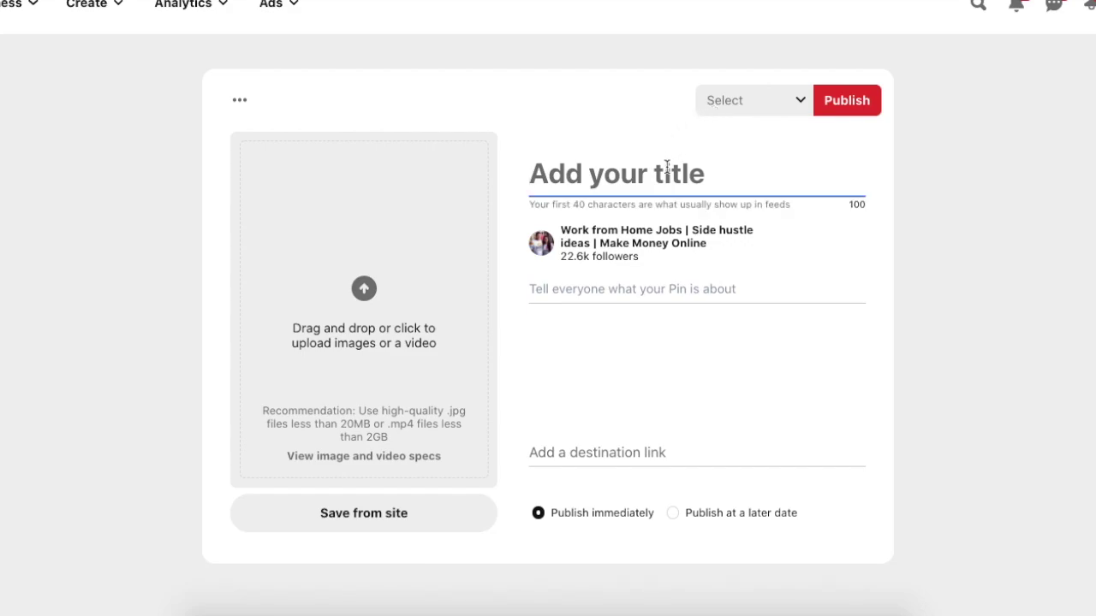
click(688, 290)
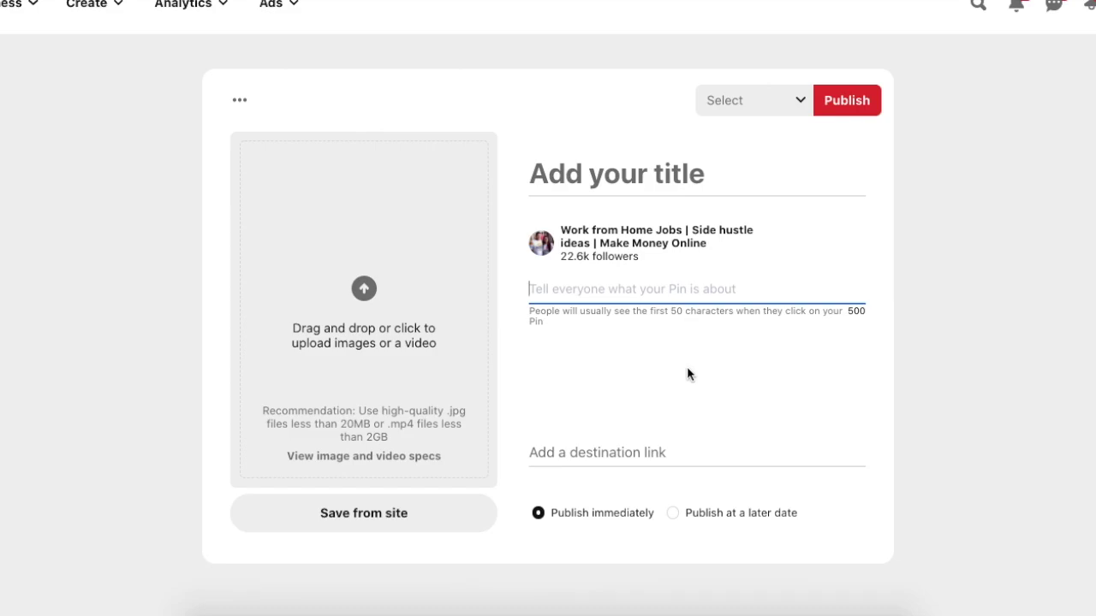
click(664, 450)
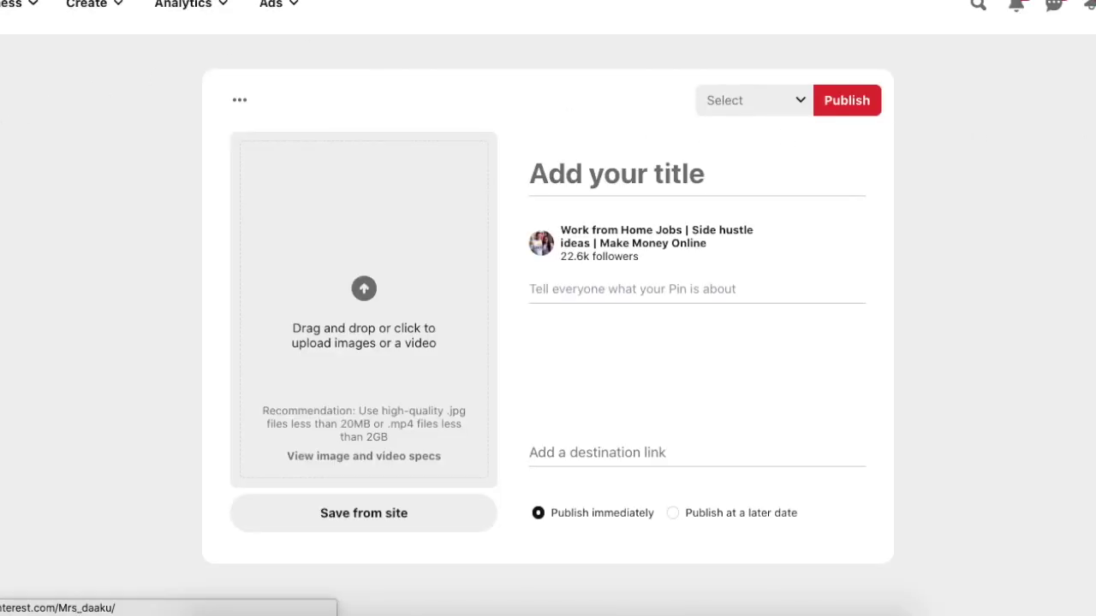
click(656, 236)
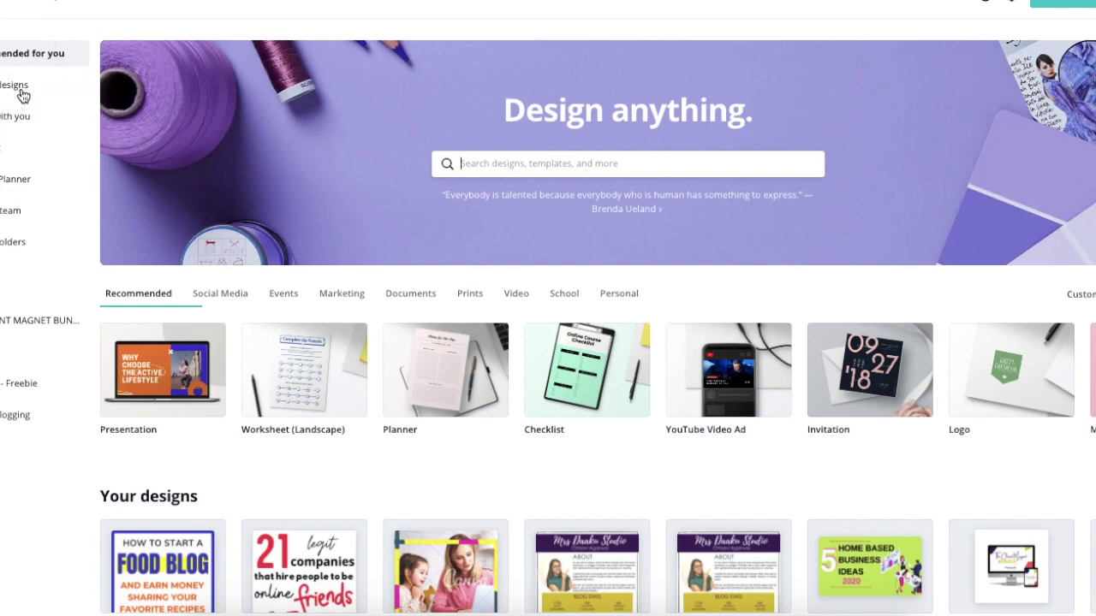
Step: Switch to Canva, search the designs for "pint" and open the Pinterest Pin (1000 × 1500 px) templates
click(549, 163)
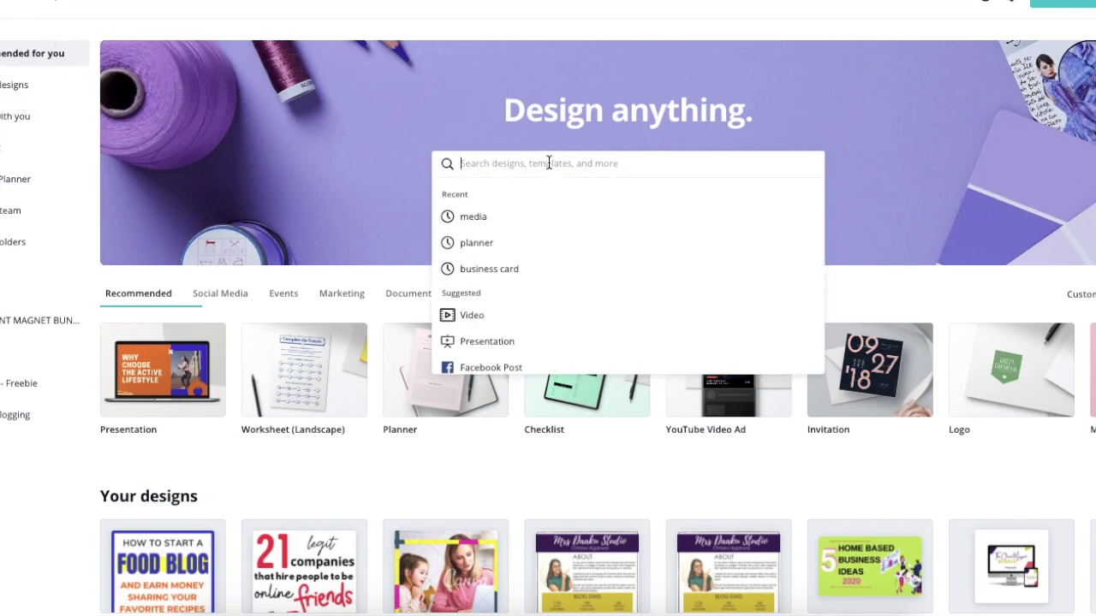
text(pint)
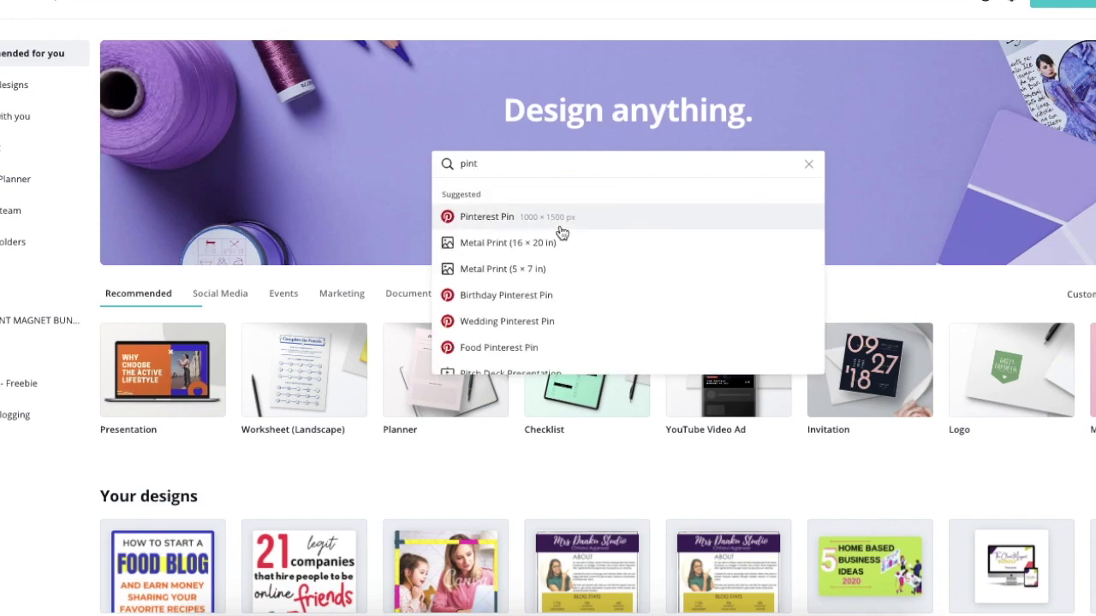
click(561, 229)
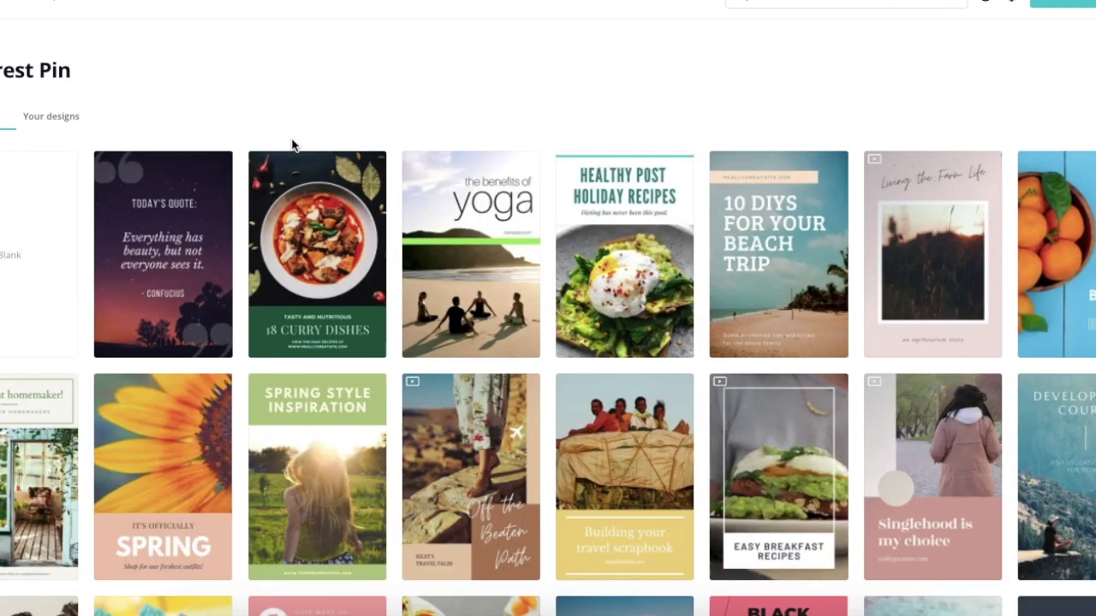
Step: Browse the Pinterest Pin templates, open "How to Do Barely-There Makeup" in the editor and dismiss its publishing options
scroll(109, 321, down, 5)
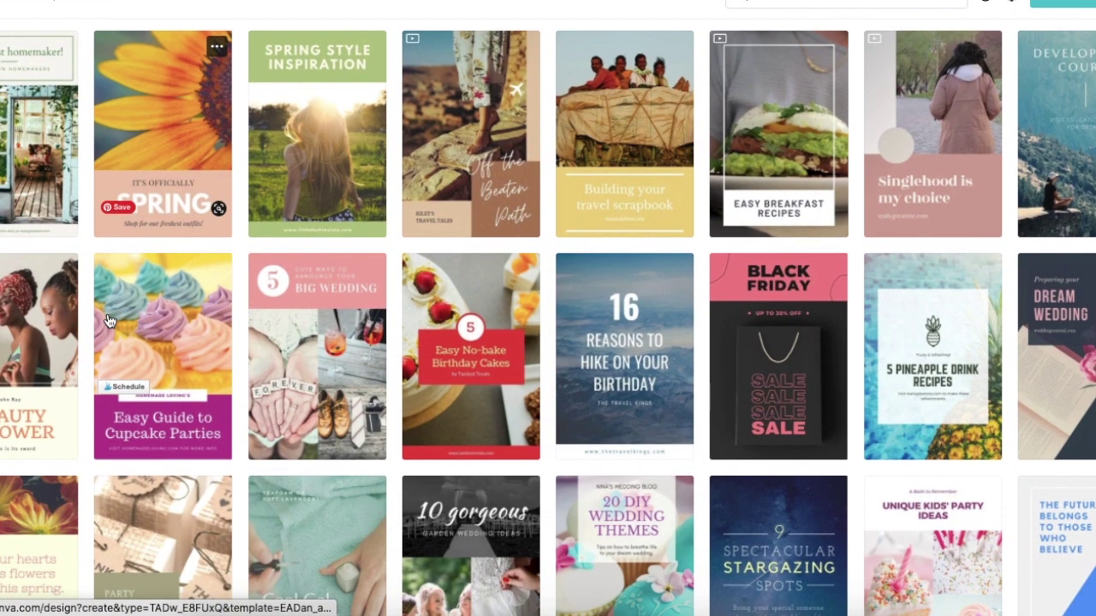
scroll(109, 321, down, 5)
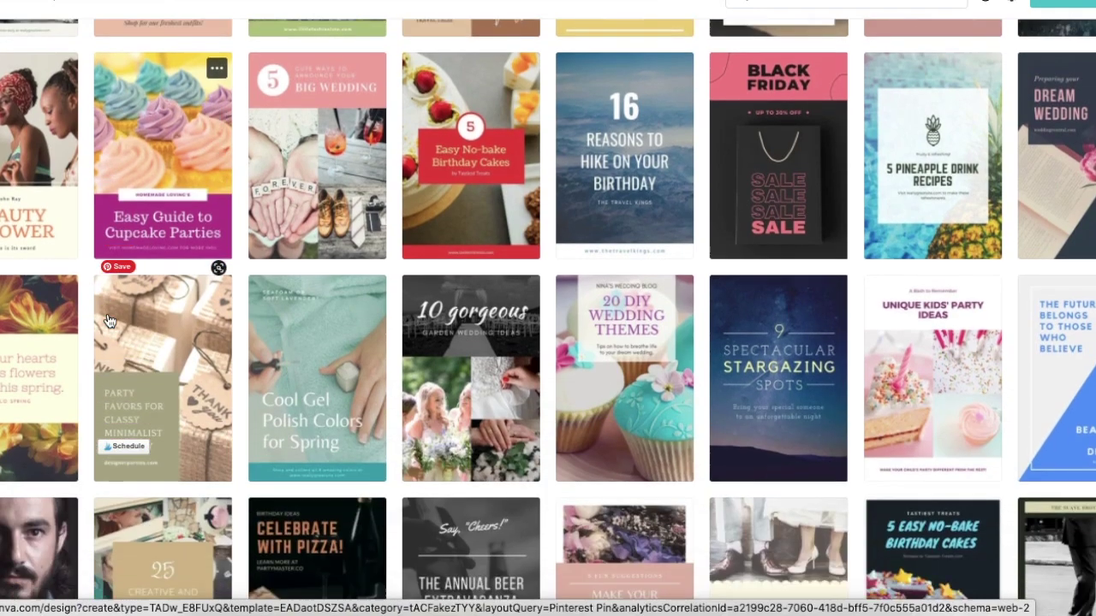
scroll(108, 321, down, 6)
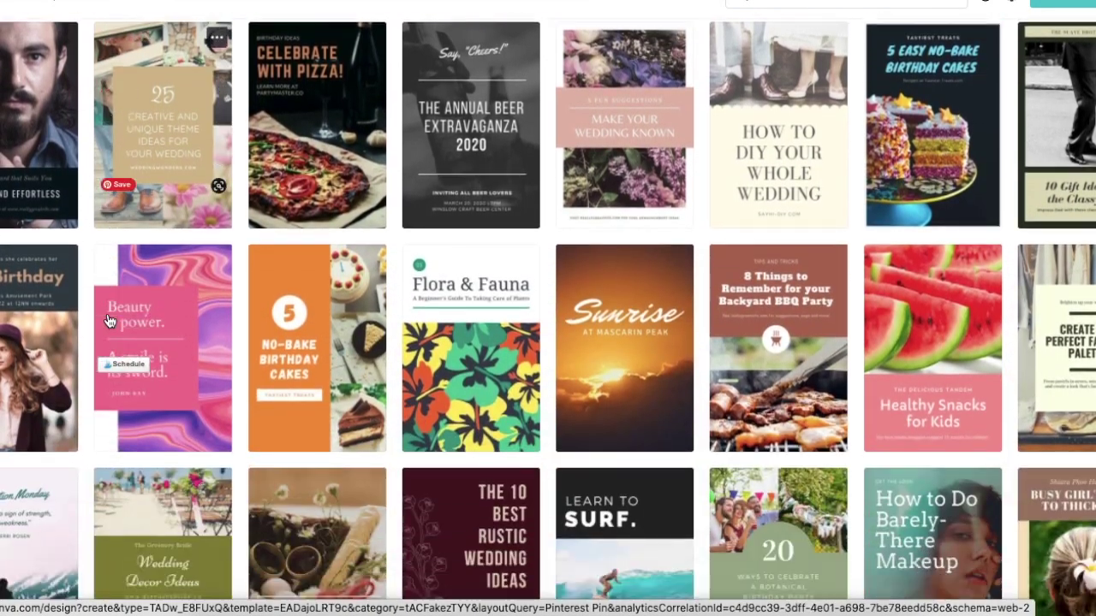
scroll(473, 282, down, 4)
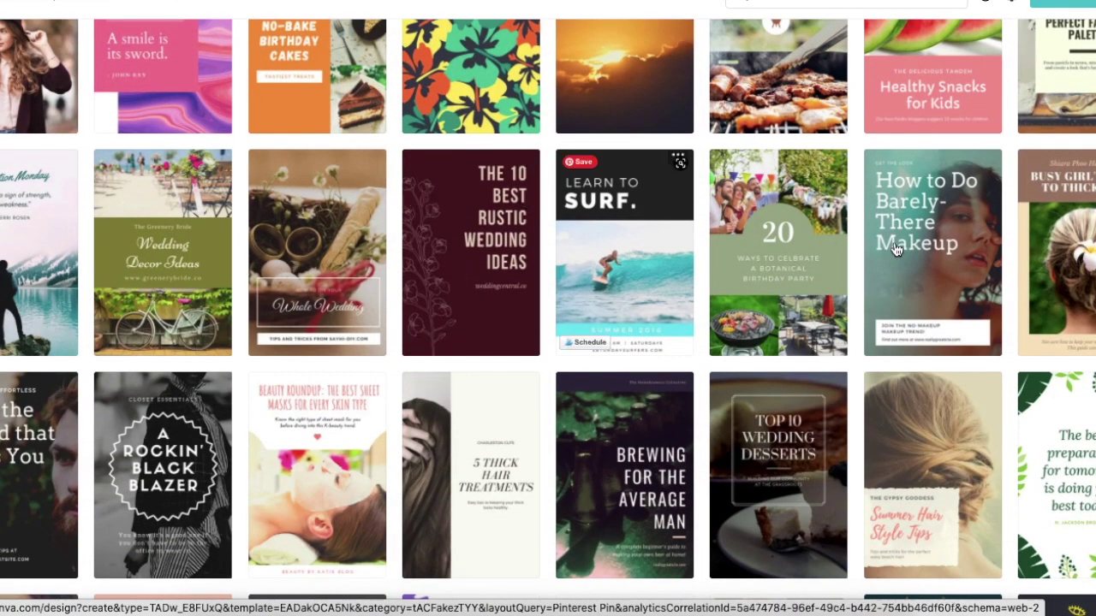
click(928, 251)
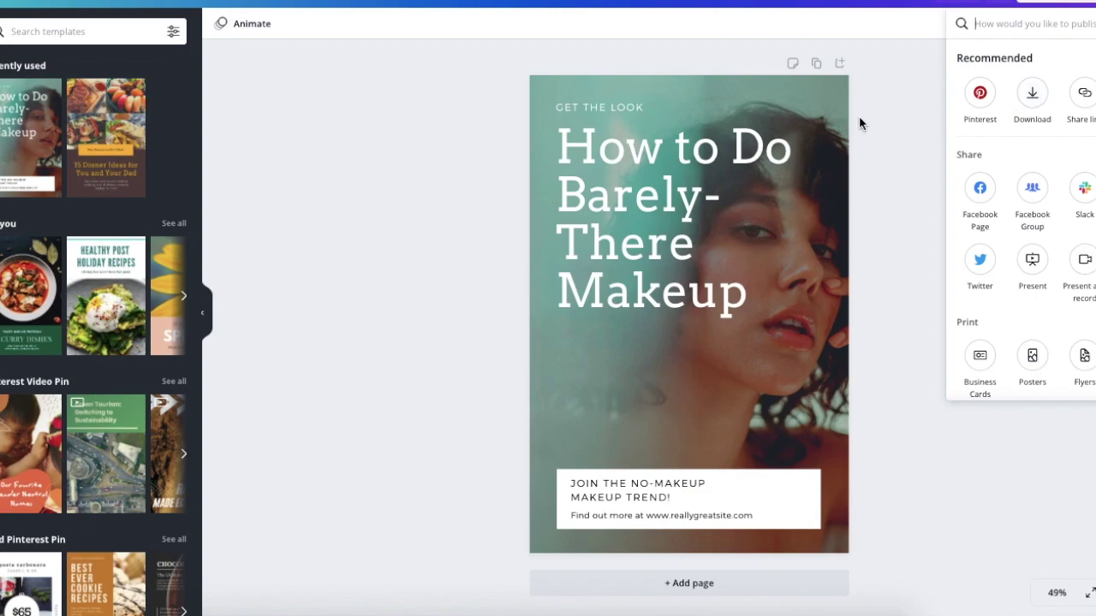
click(890, 119)
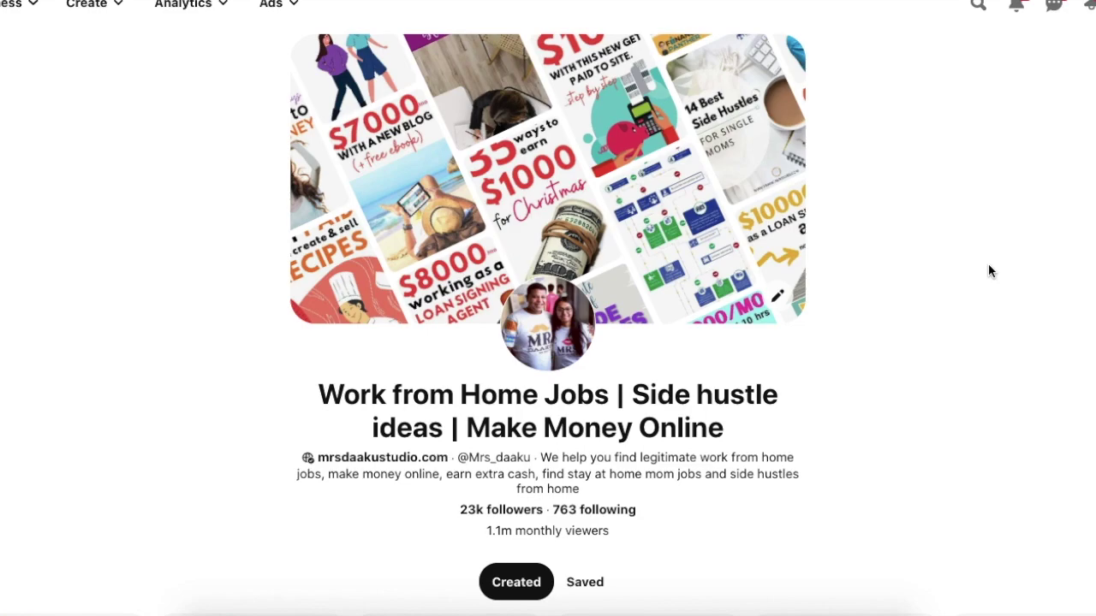
Step: Review the description and created pins on the Pinterest business profile
drag(544, 449, 585, 486)
scroll(584, 480, down, 5)
click(181, 228)
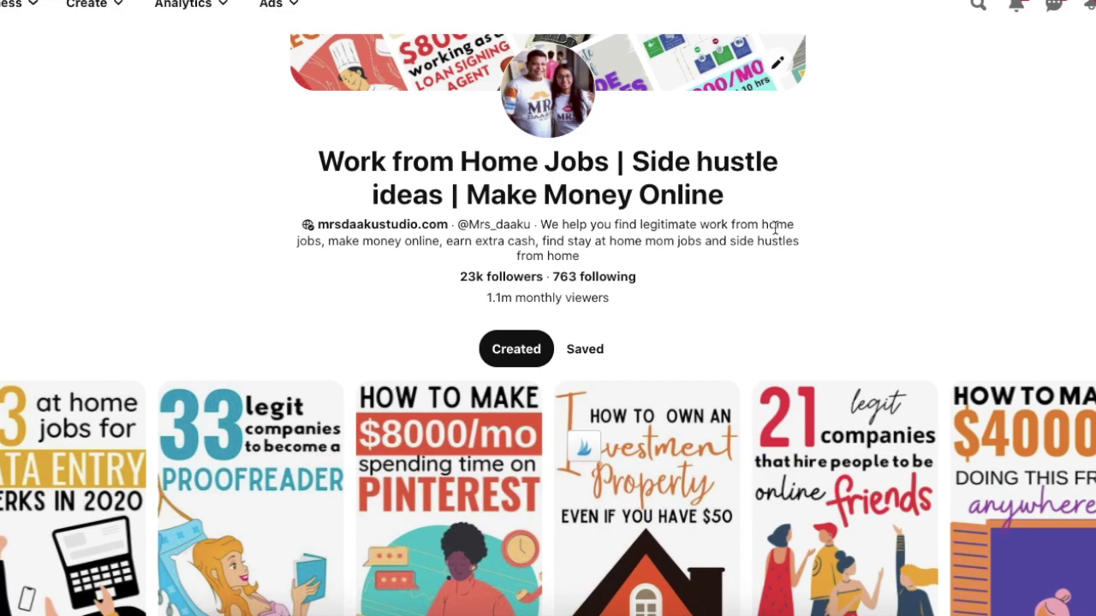
scroll(919, 139, up, 3)
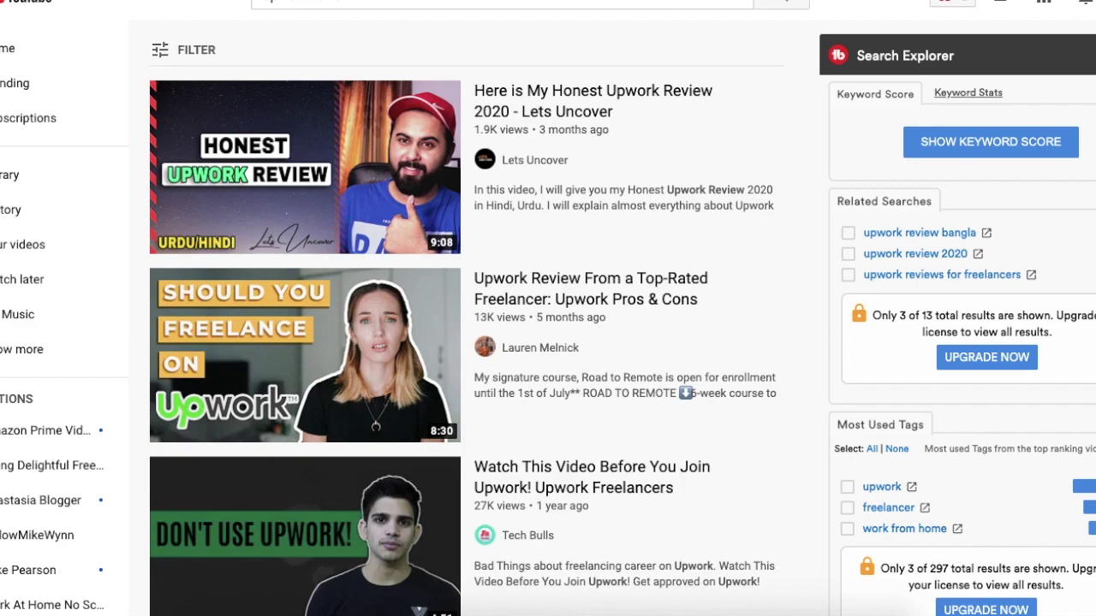
Step: Switch to YouTube and replace the search phrase to look for "skillshare review" videos
click(377, 4)
double_click(377, 4)
triple_click(377, 5)
text(skillsh)
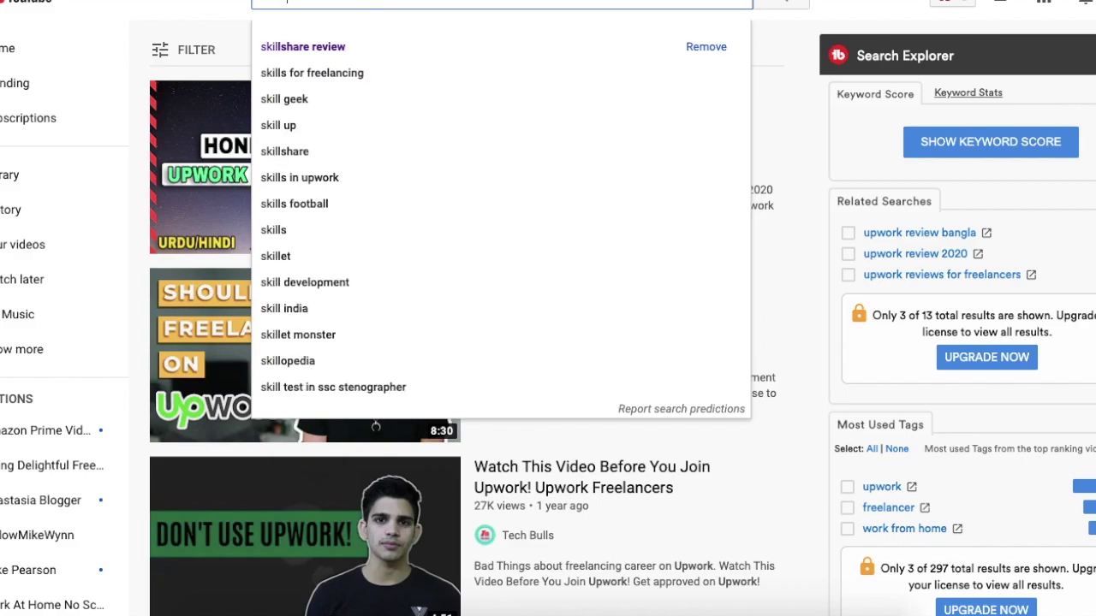
key(Return)
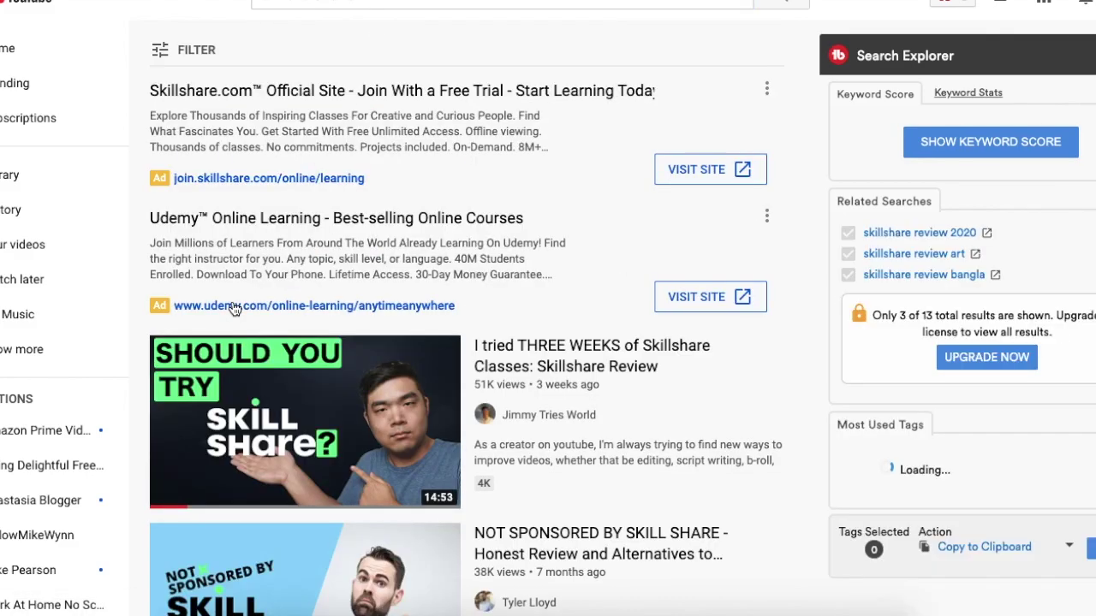
Step: Look through the video results and open "Skillshare Review: Is It Worth Taking A Free Trial In 2020 | 2019 With Skillshare?"
scroll(235, 309, down, 6)
scroll(234, 309, down, 2)
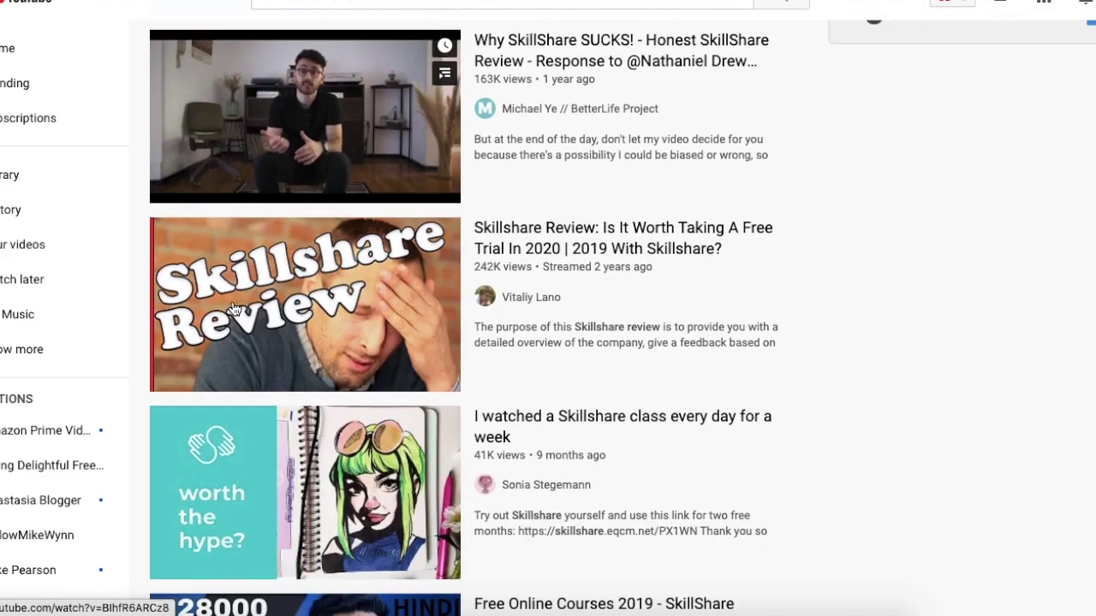
click(302, 287)
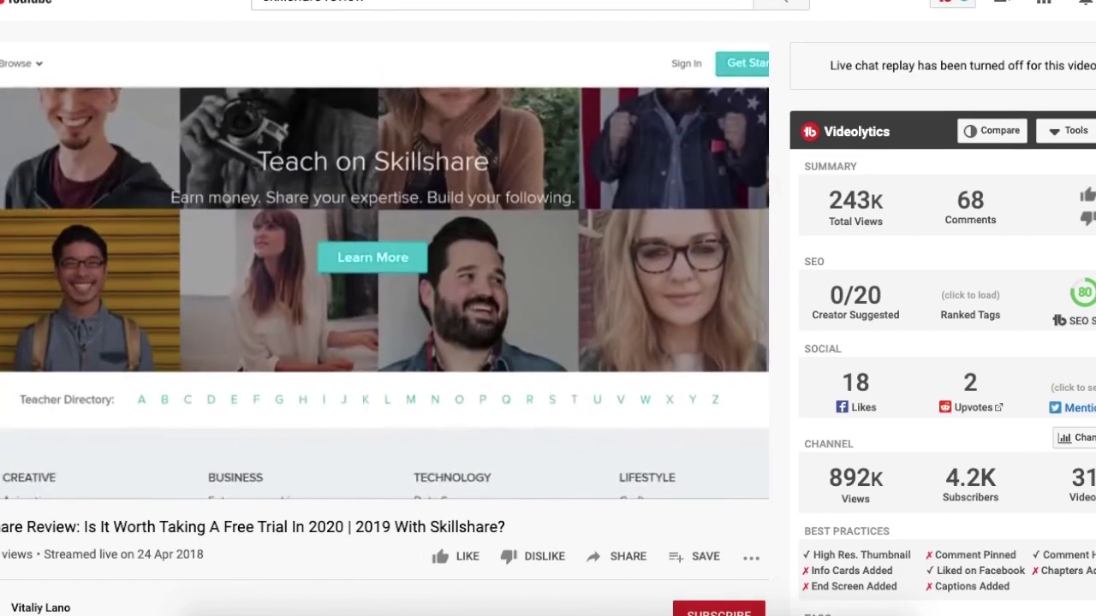
Step: Examine the video's full description and highlight the bit.ly link to the Skillshare free trial
scroll(198, 210, down, 1)
scroll(127, 265, down, 3)
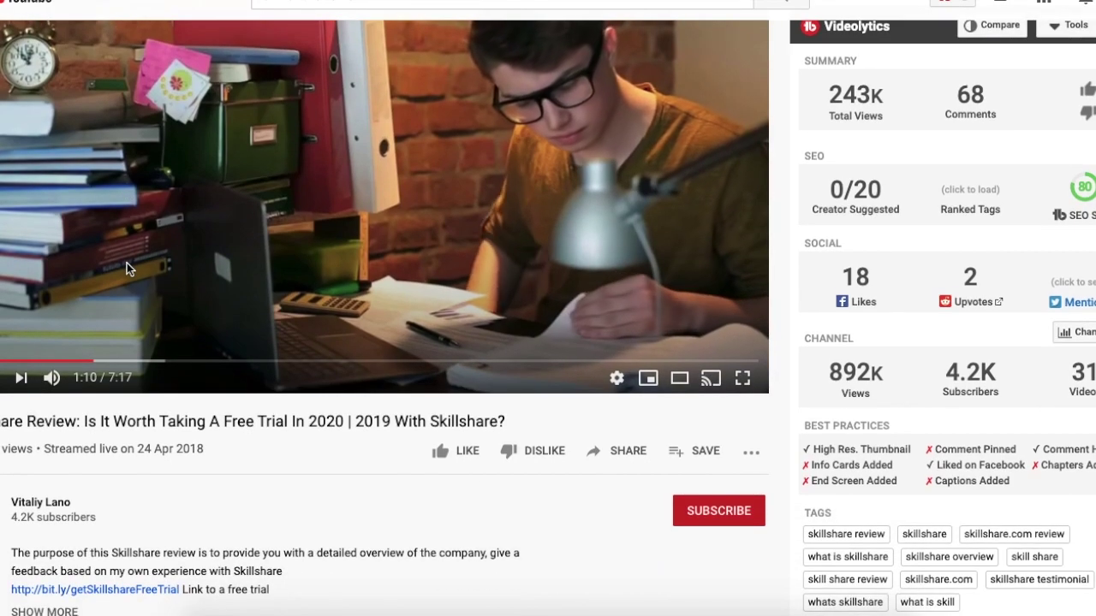
scroll(127, 265, up, 1)
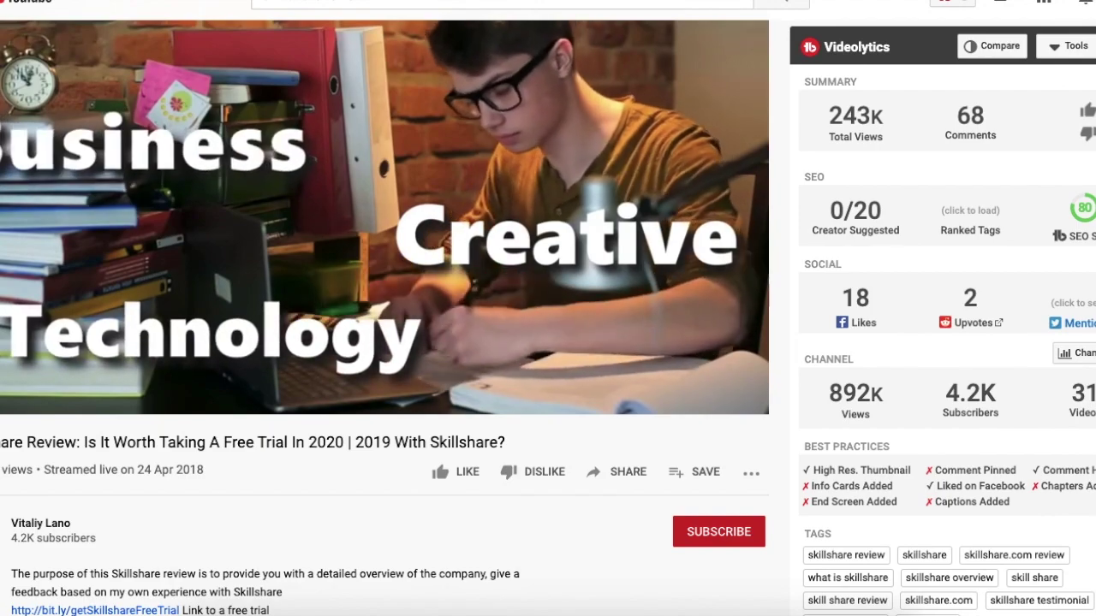
scroll(548, 317, up, 1)
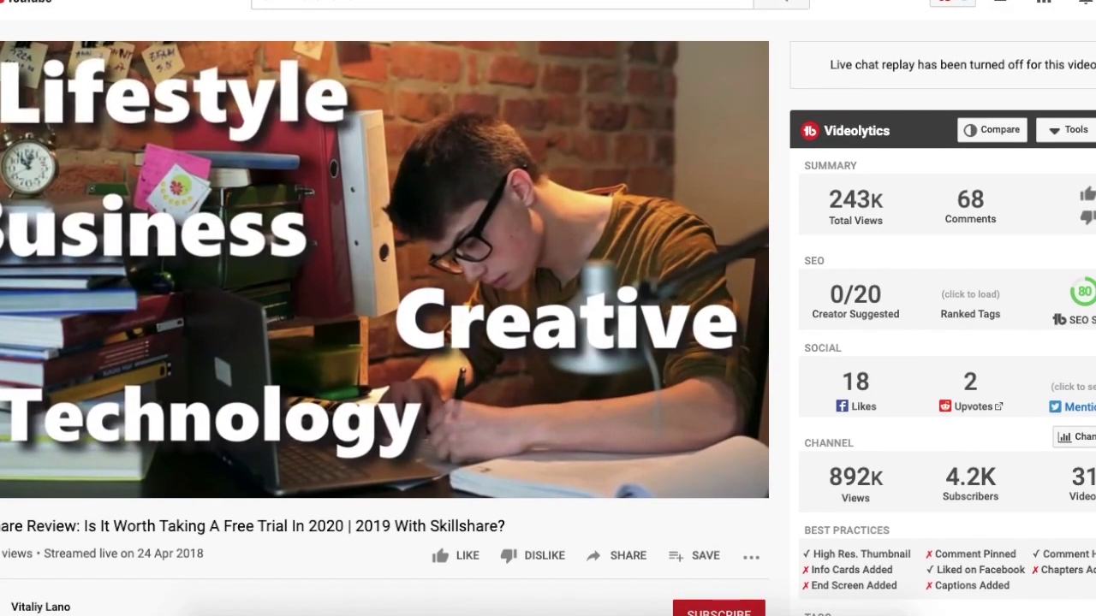
right_click(117, 398)
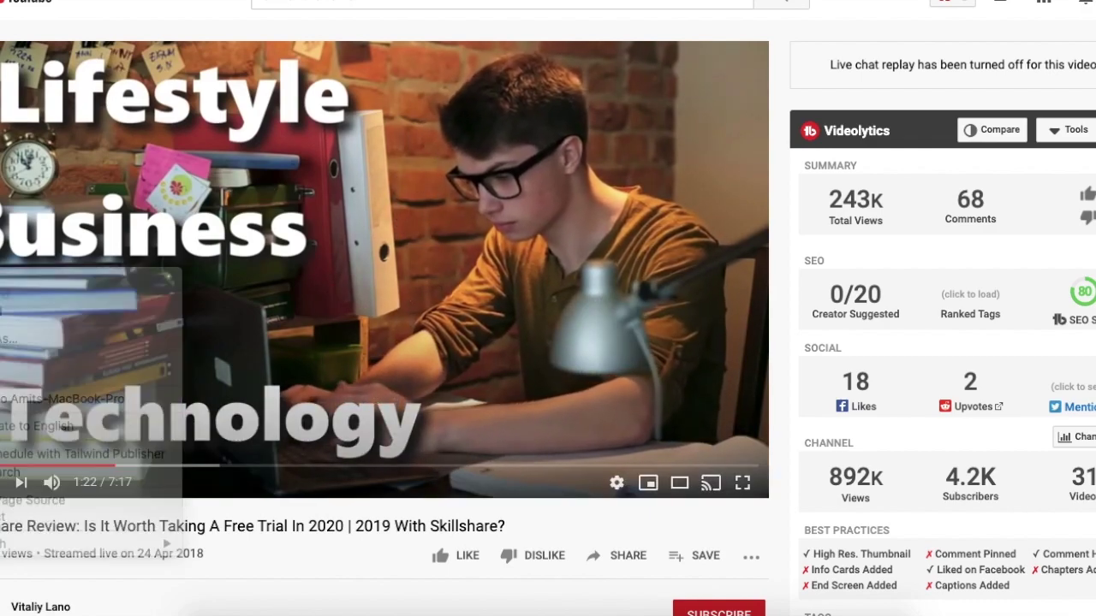
scroll(130, 406, down, 4)
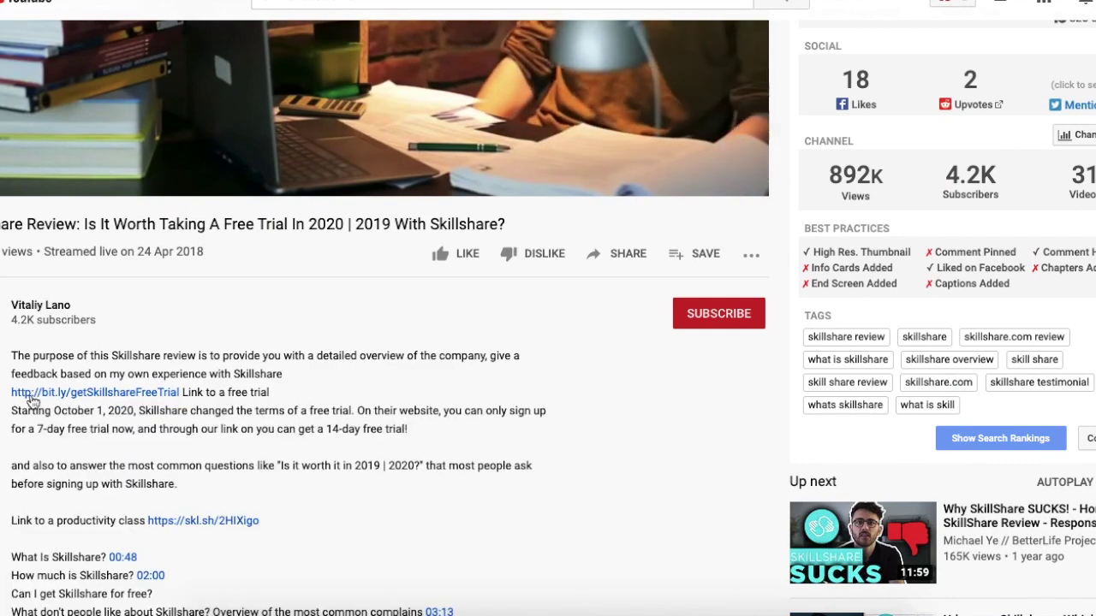
drag(11, 392, 182, 392)
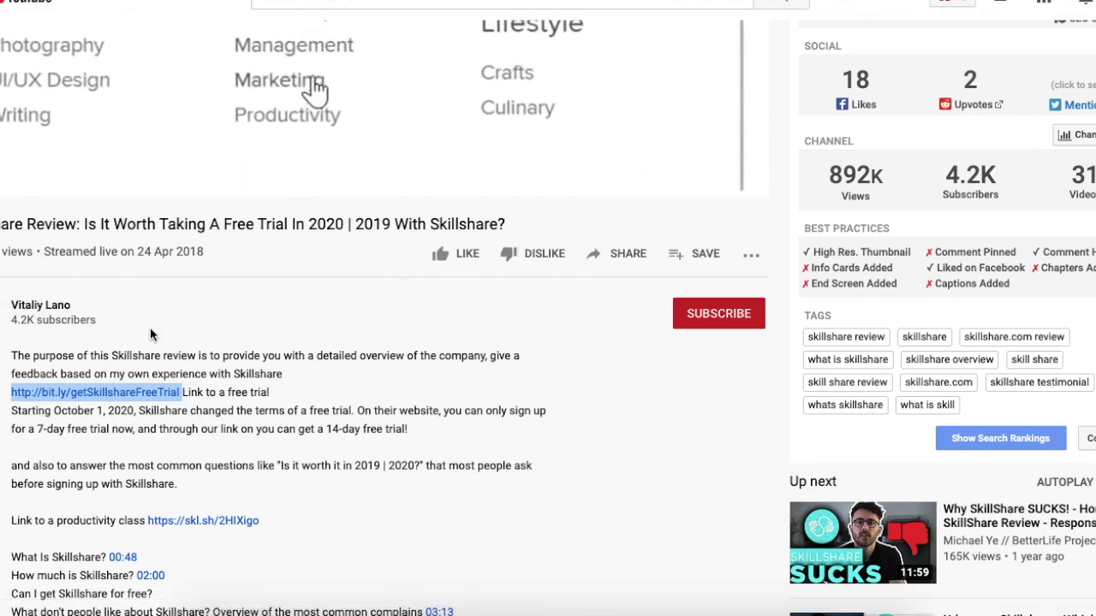
Step: Highlight the view count and streaming date below the video title, and clear the selection
key(ctrl+a)
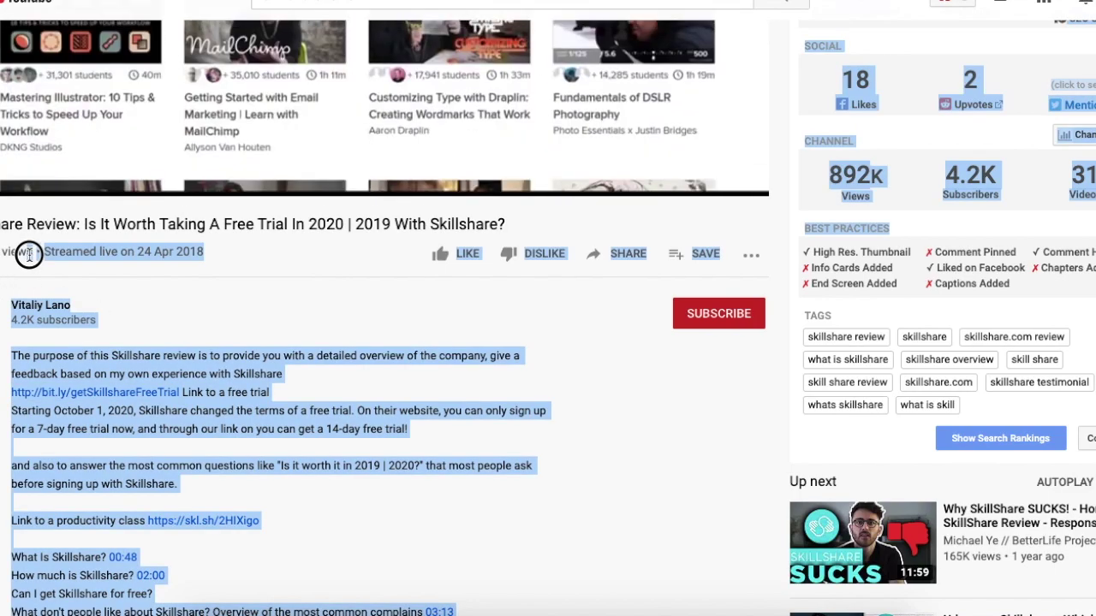
click(10, 250)
triple_click(10, 250)
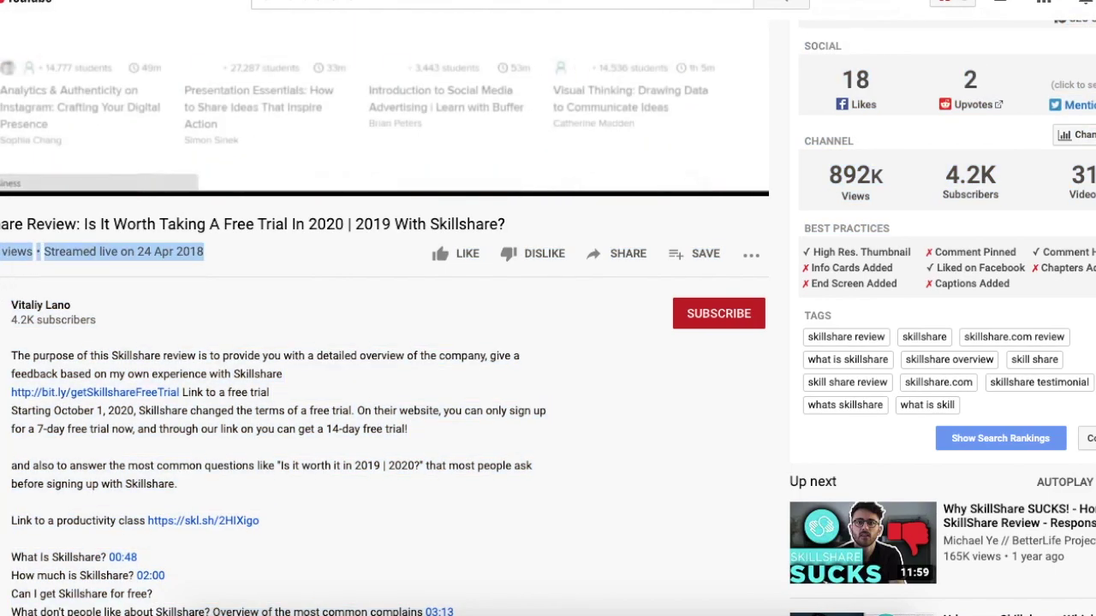
click(10, 250)
drag(10, 250, 453, 612)
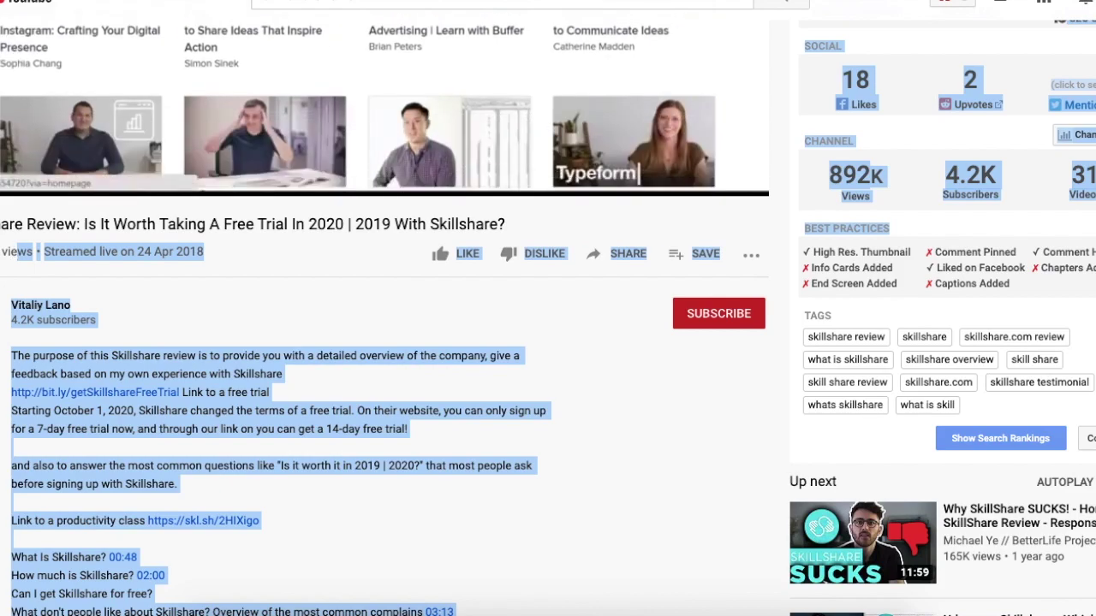
click(11, 250)
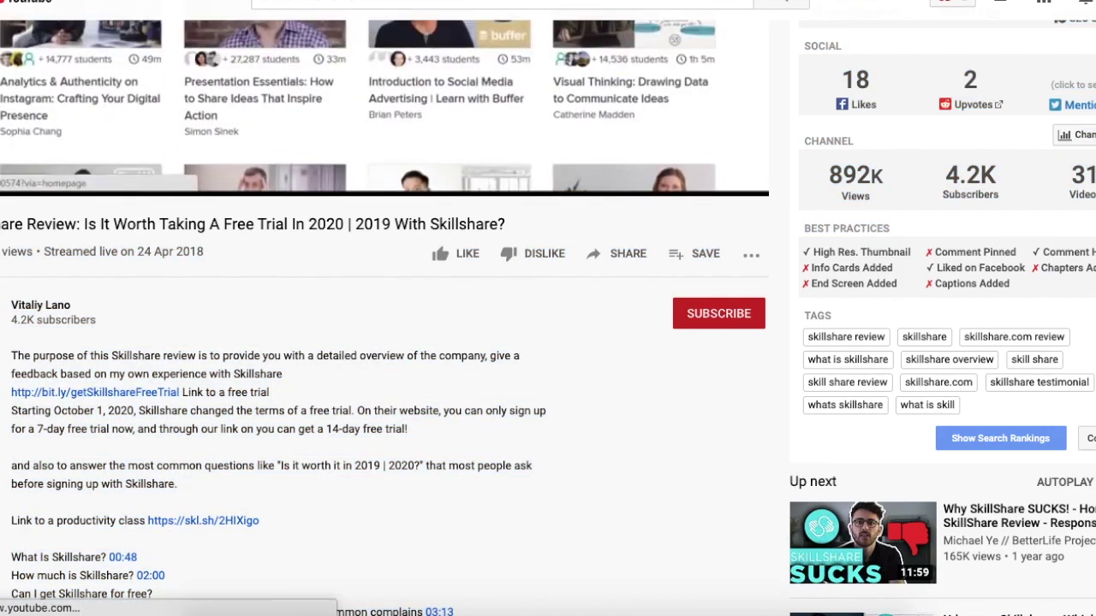
Step: Return to the video results and search YouTube for "flexjobs review"
key(alt+Left)
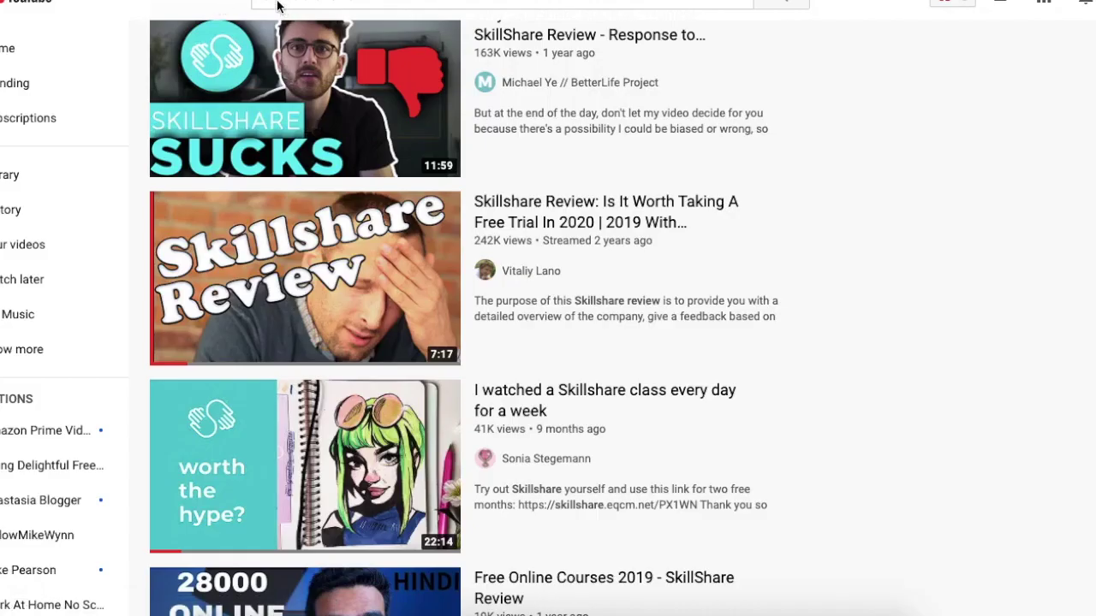
click(303, 4)
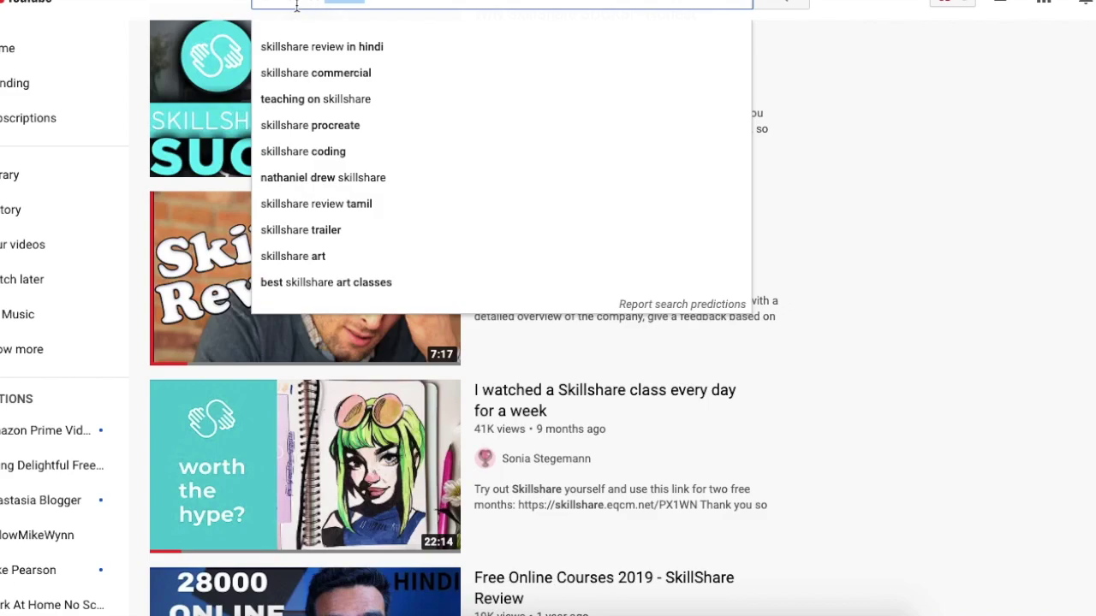
text(flexjobs)
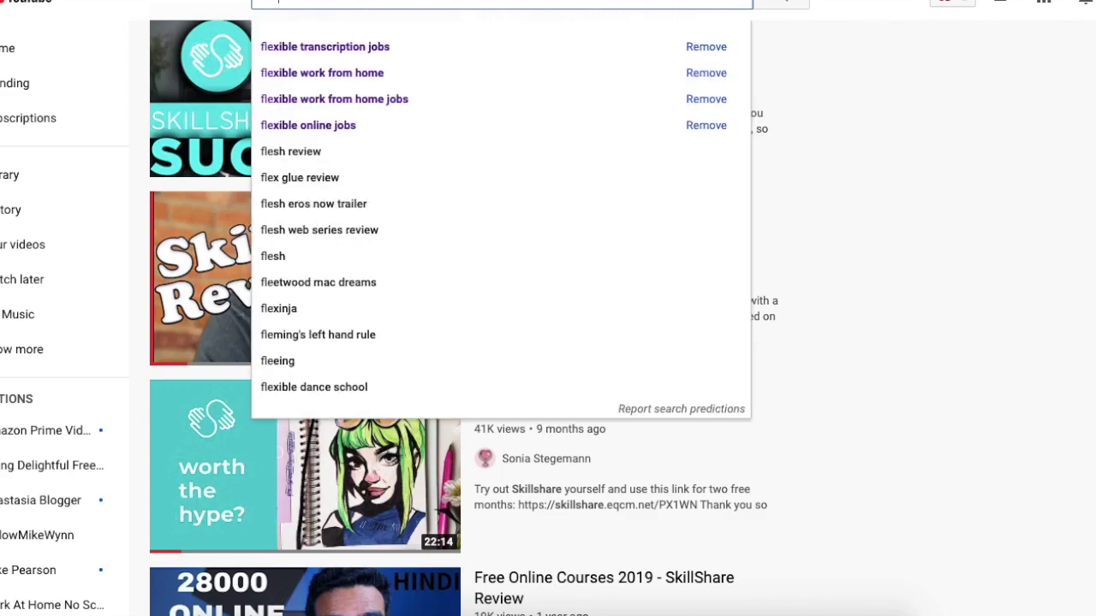
text( review)
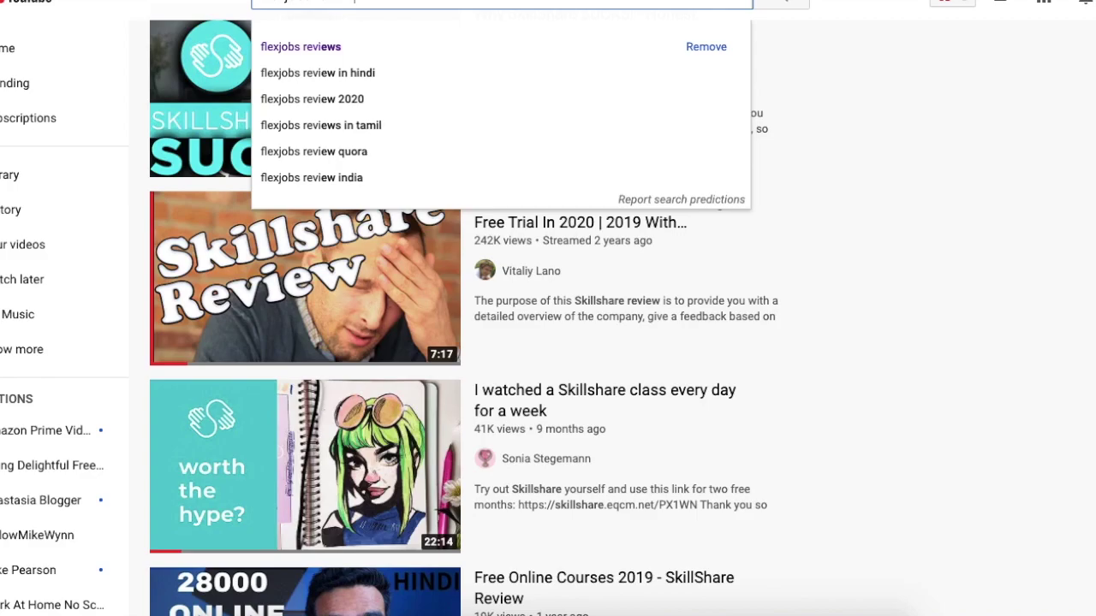
key(Return)
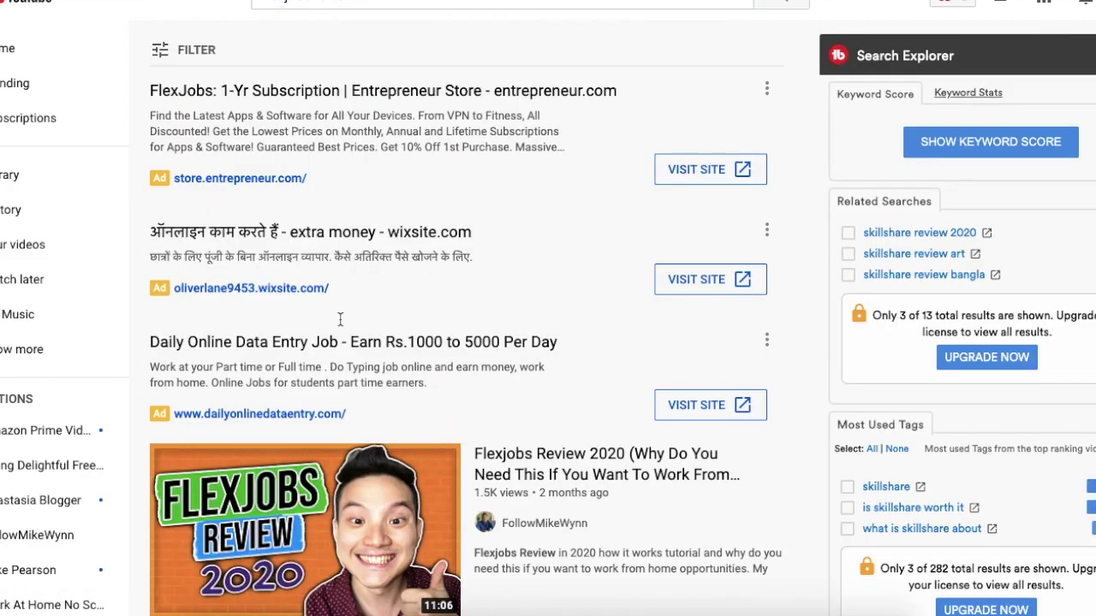
Step: Look through the Flexjobs results, open "Flexjobs: A Work-from-Home Website Review" and view its opening seconds
scroll(340, 320, down, 12)
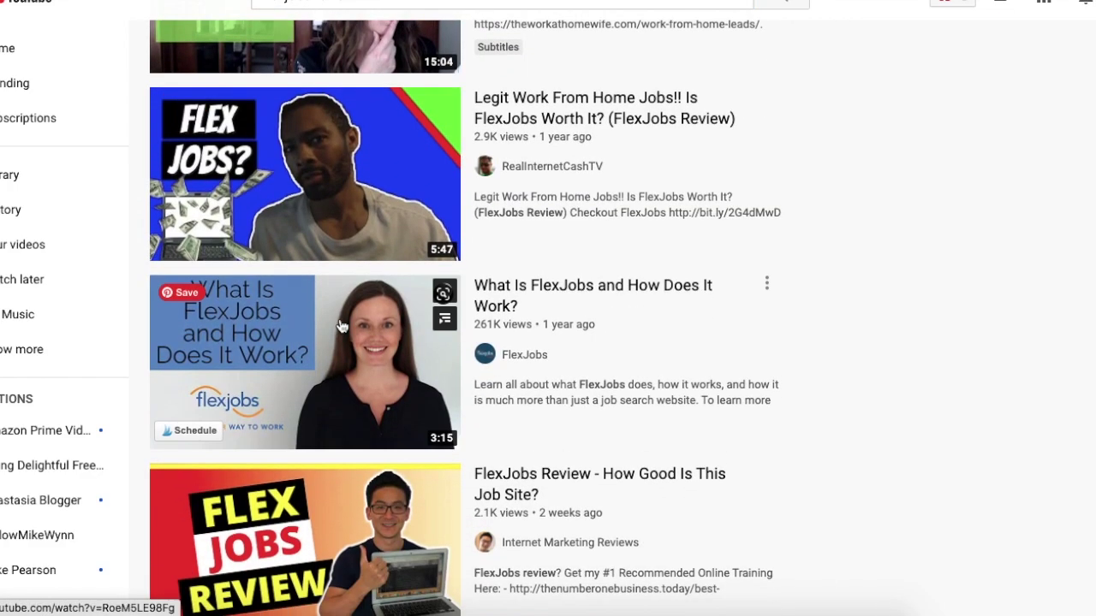
scroll(340, 325, down, 8)
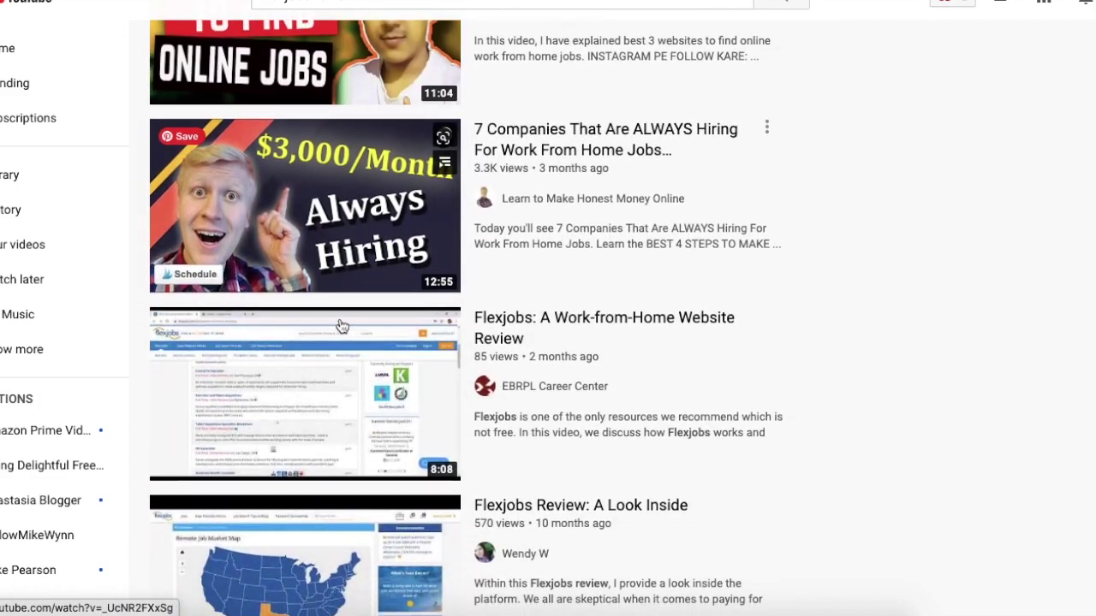
click(289, 327)
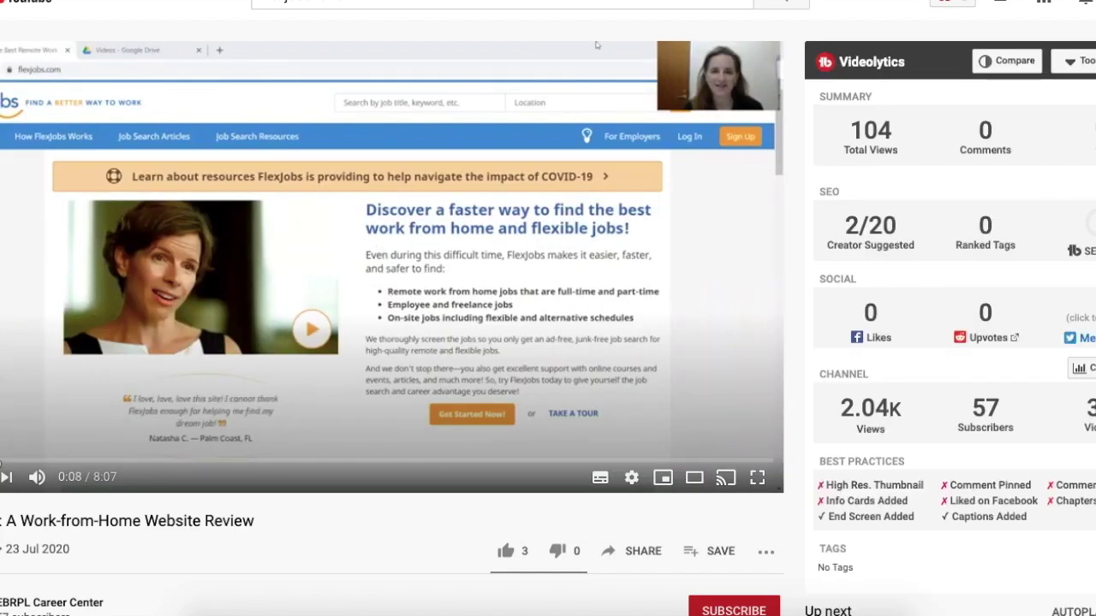
click(16, 463)
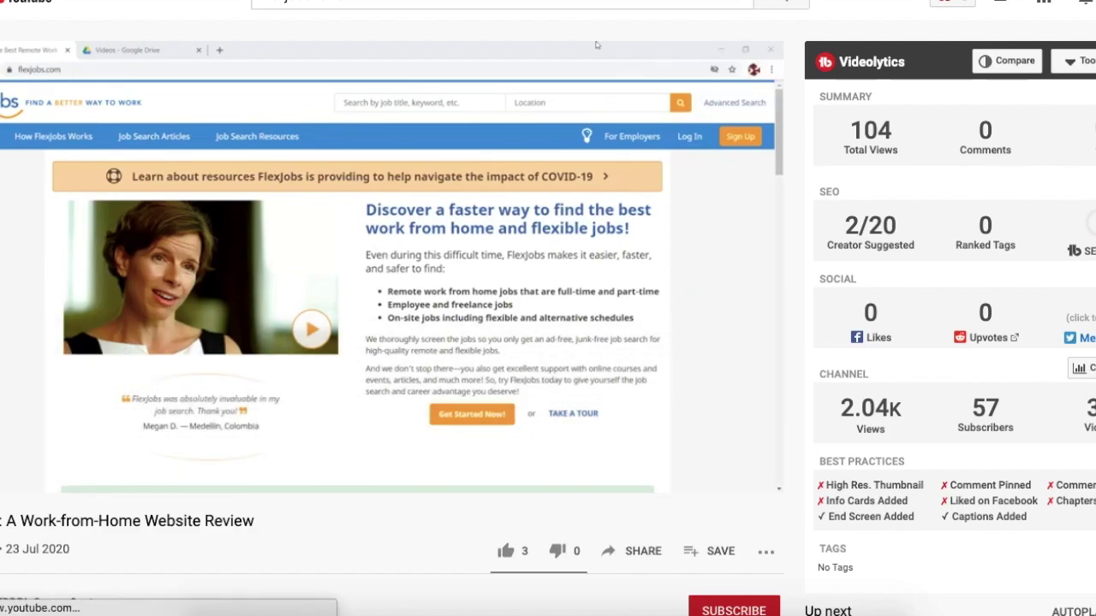
Step: Go back to the results and start playing "Flexjobs Review – How to Work from Home doing Telecommuting Jobs"
key(alt+Left)
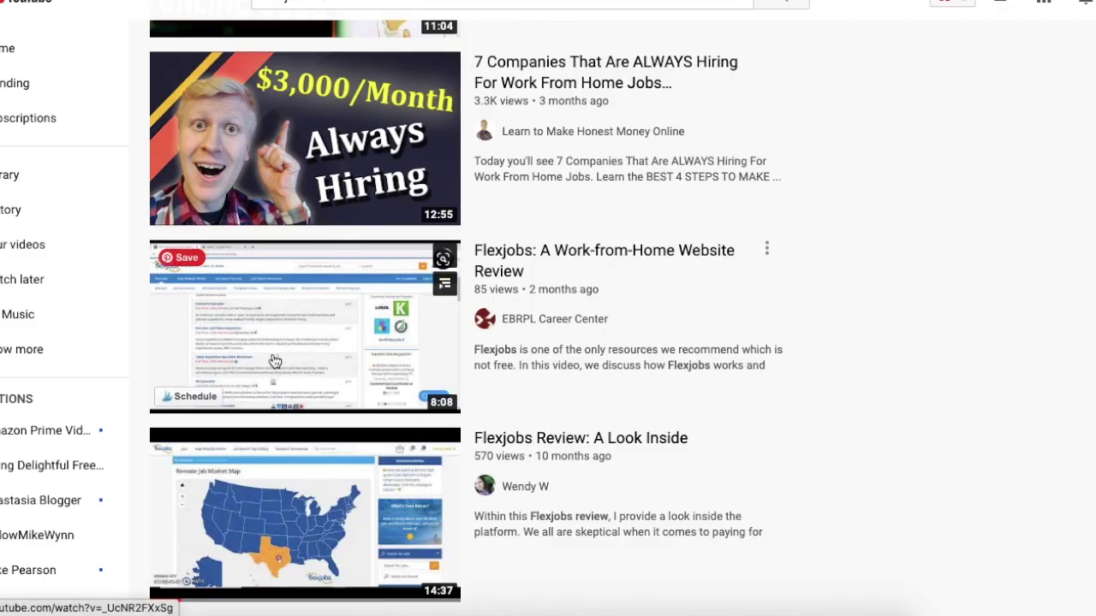
scroll(273, 361, down, 6)
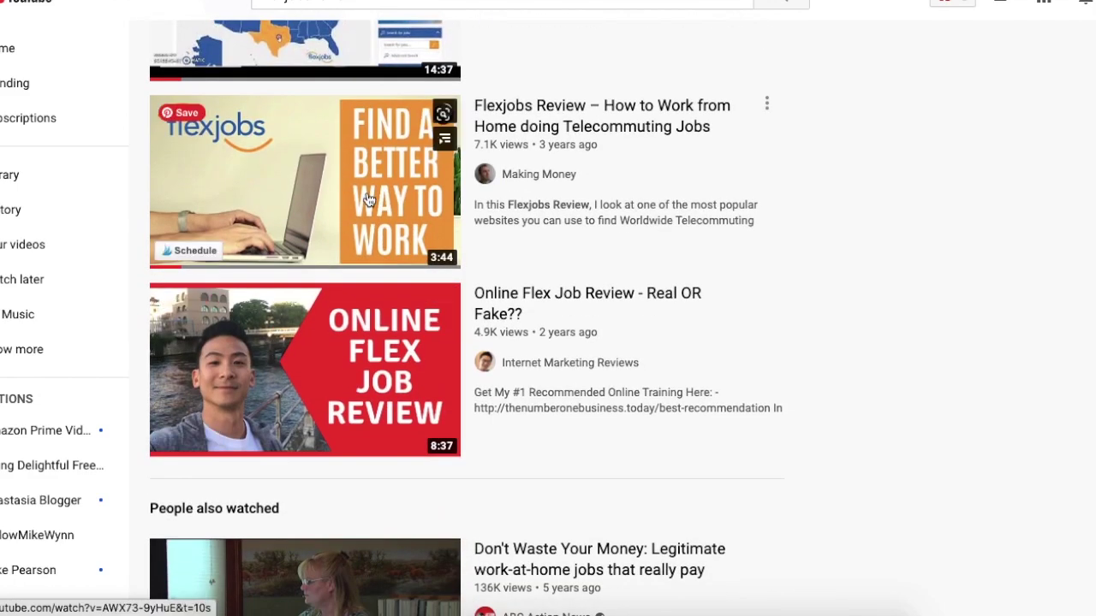
mouse_move(368, 199)
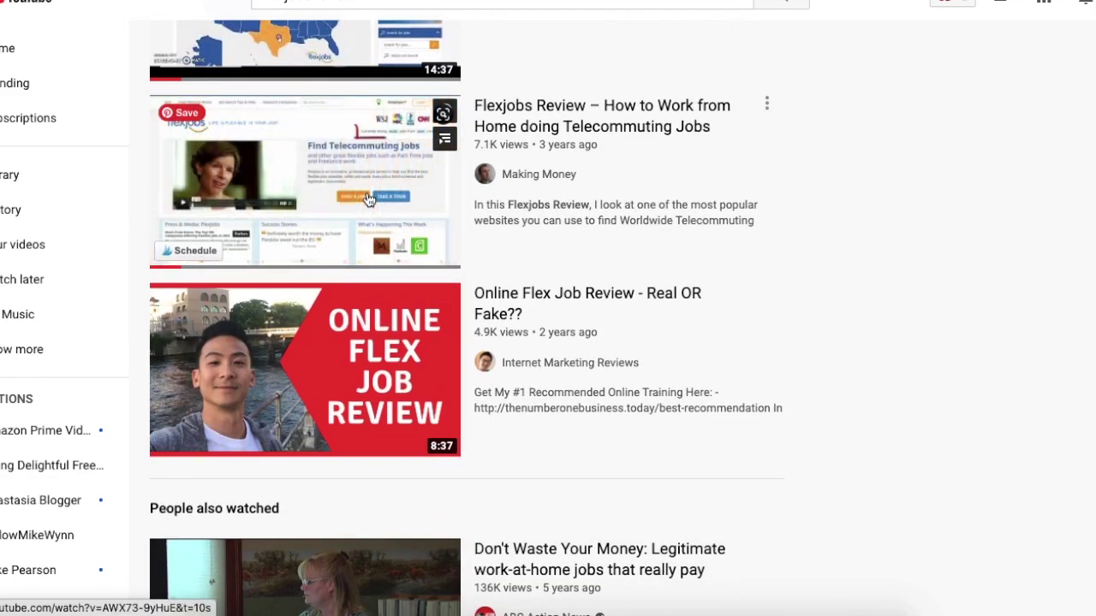
click(367, 199)
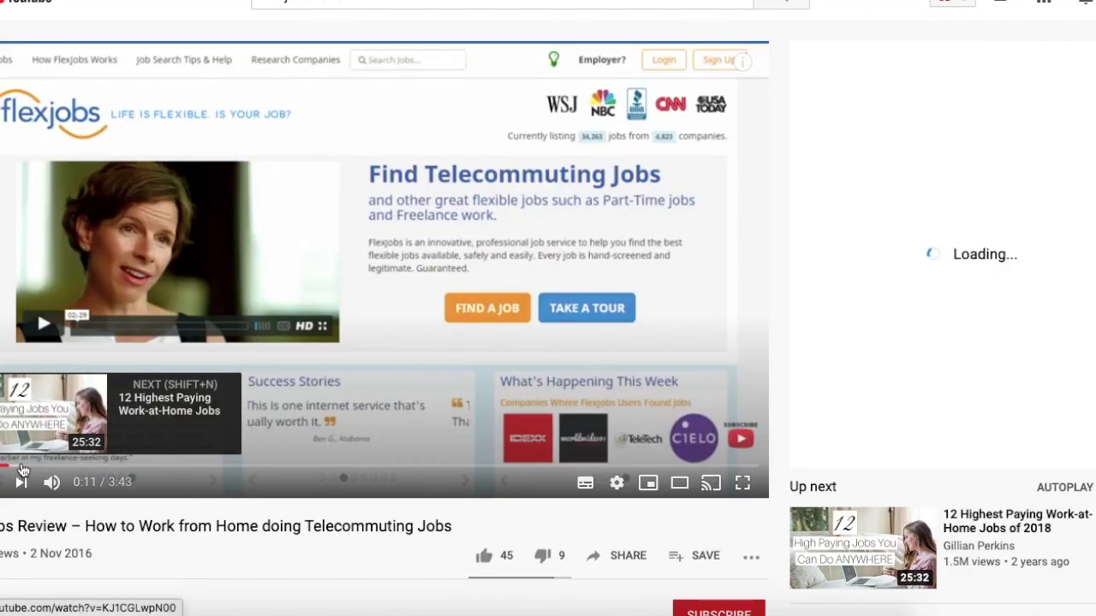
click(23, 469)
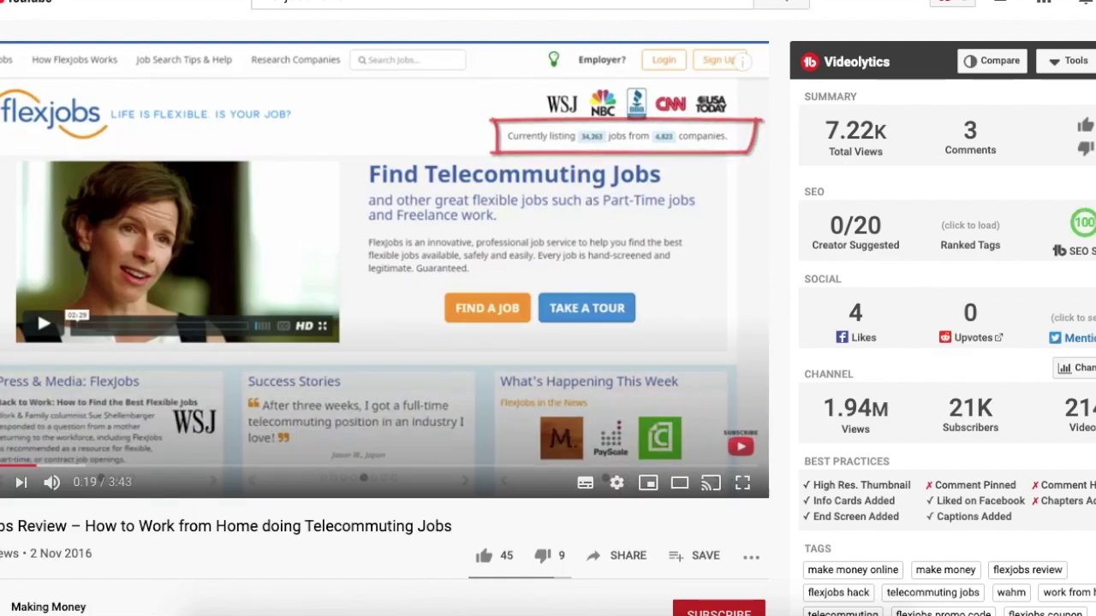
Step: Examine the full description of the telecommuting jobs review, including its promo code and links, and return to the player
scroll(57, 437, down, 3)
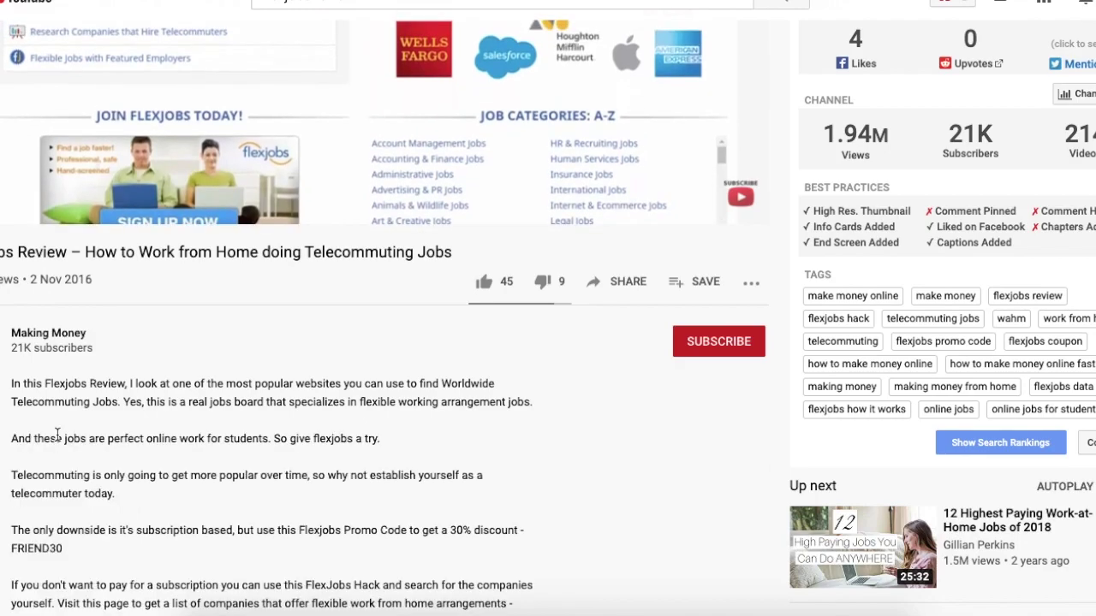
scroll(56, 437, down, 4)
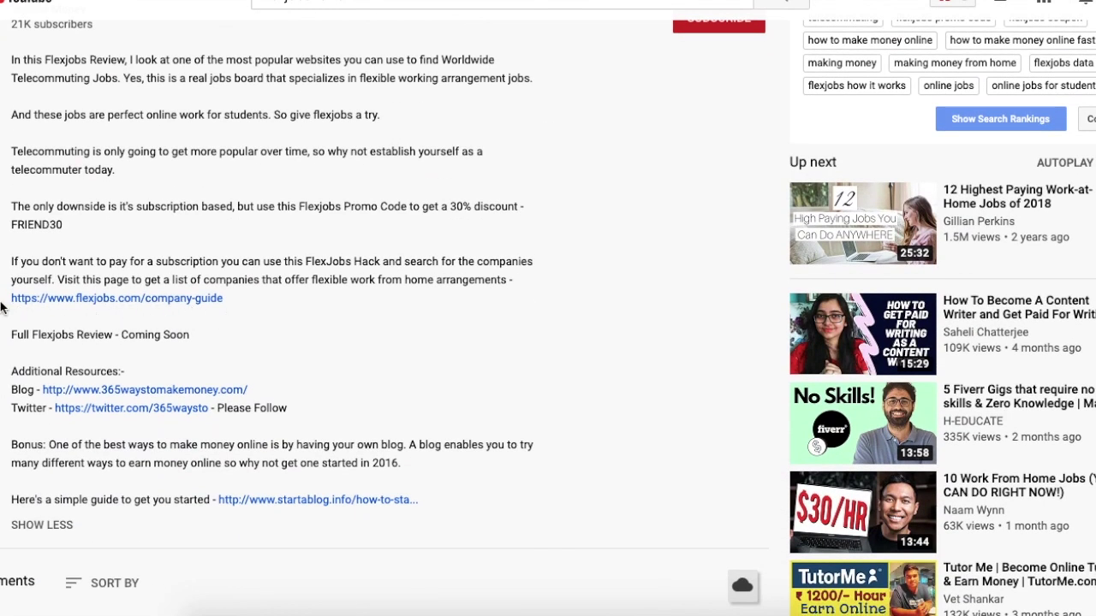
scroll(291, 270, up, 2)
scroll(291, 271, up, 5)
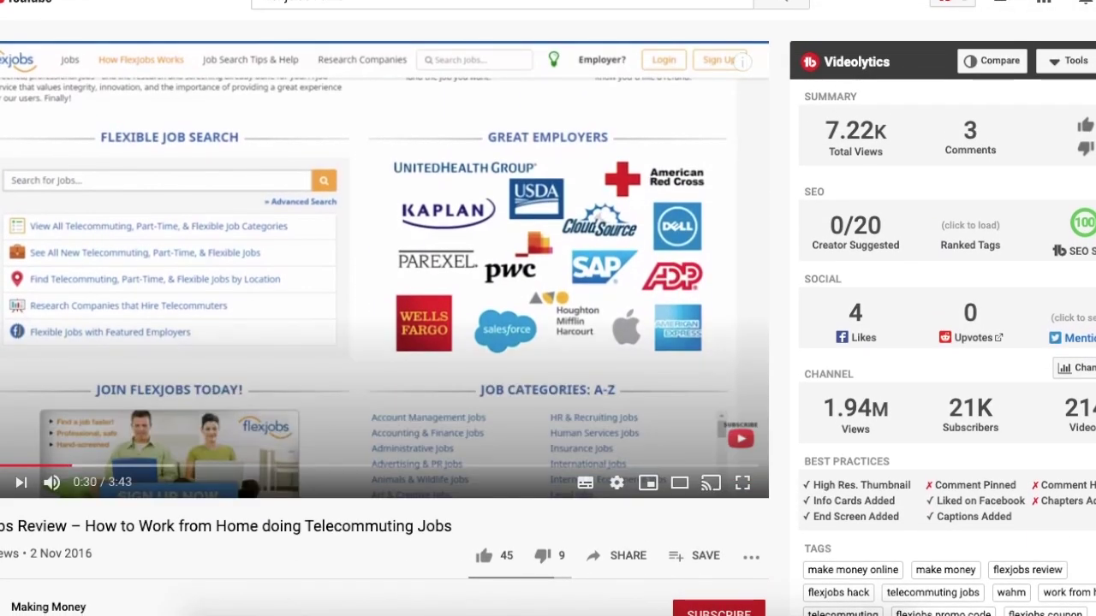
Step: Skip ahead in stages through the Flexjobs review to see how the website is presented on screen
click(116, 467)
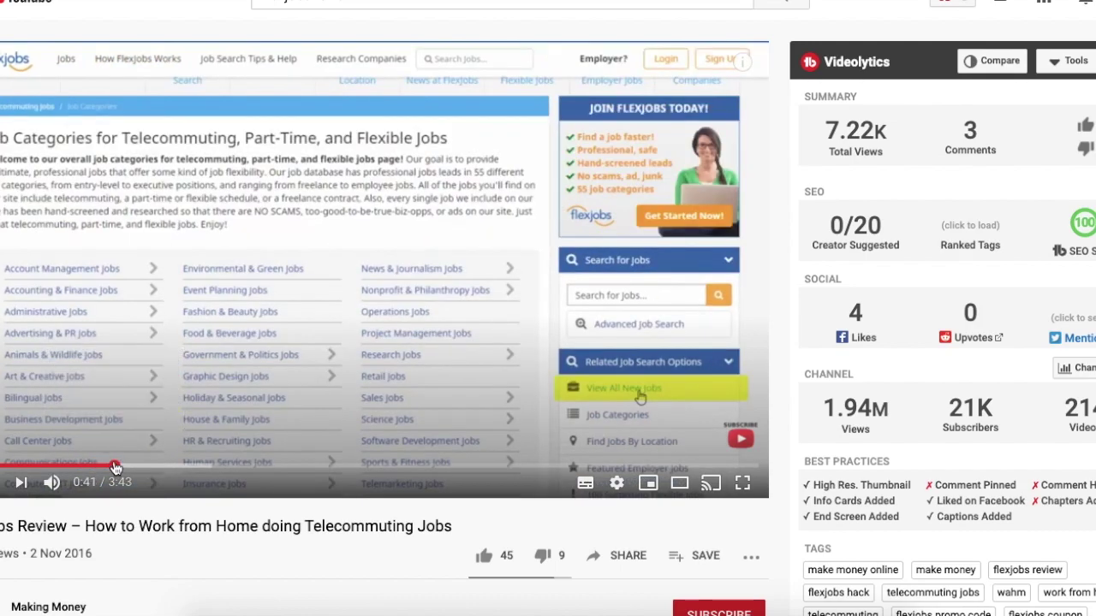
click(185, 466)
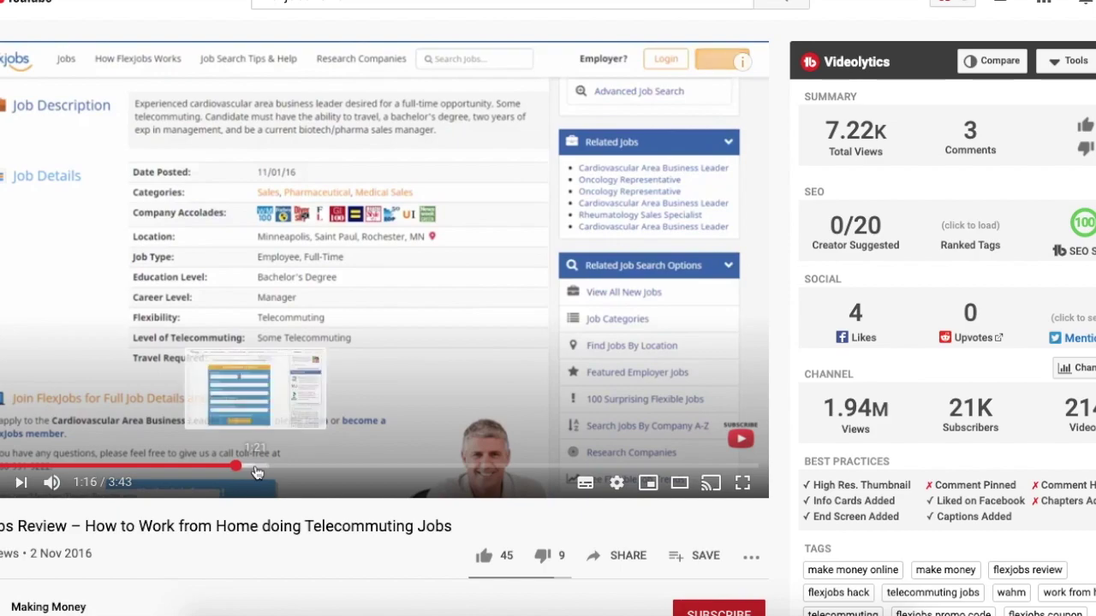
click(257, 467)
click(284, 139)
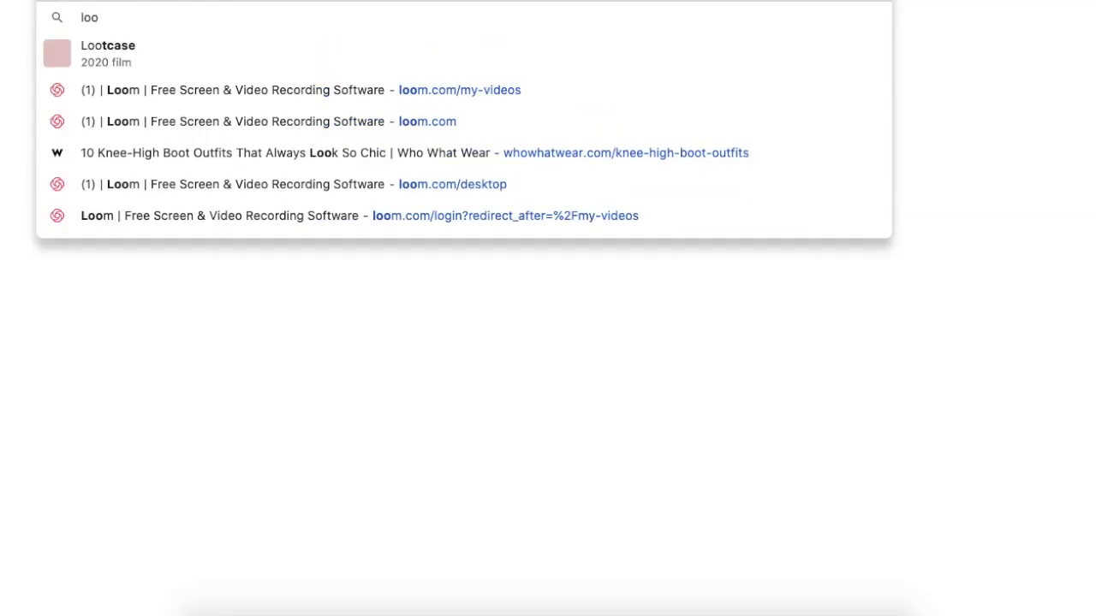
Step: Search Google for "loom", open "Loom: Video Messaging for Work" and dismiss the new-look announcement
text(m)
key(Return)
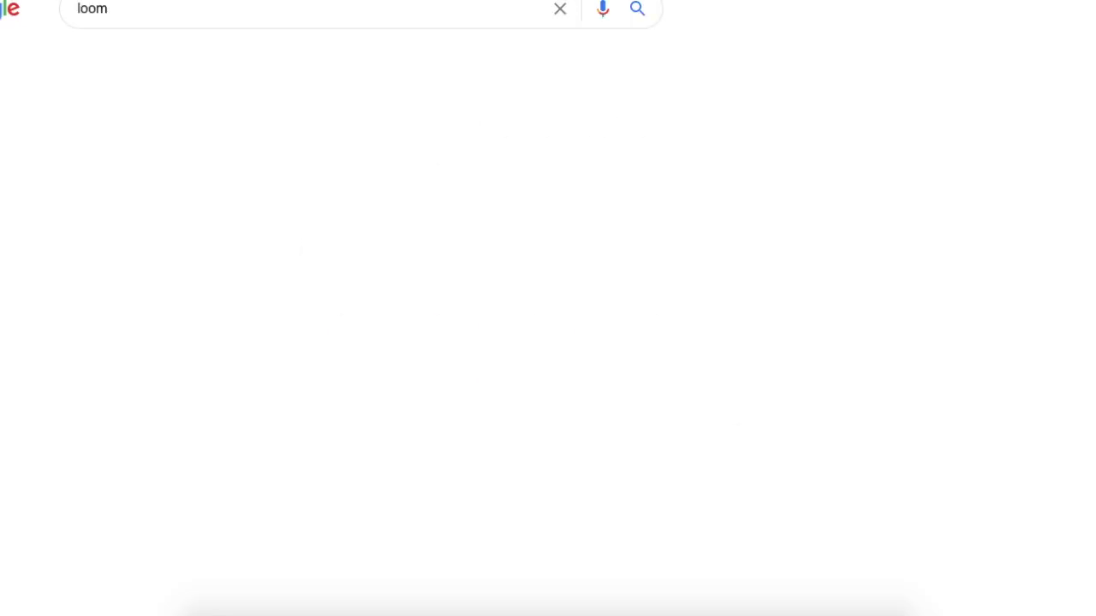
scroll(46, 374, down, 1)
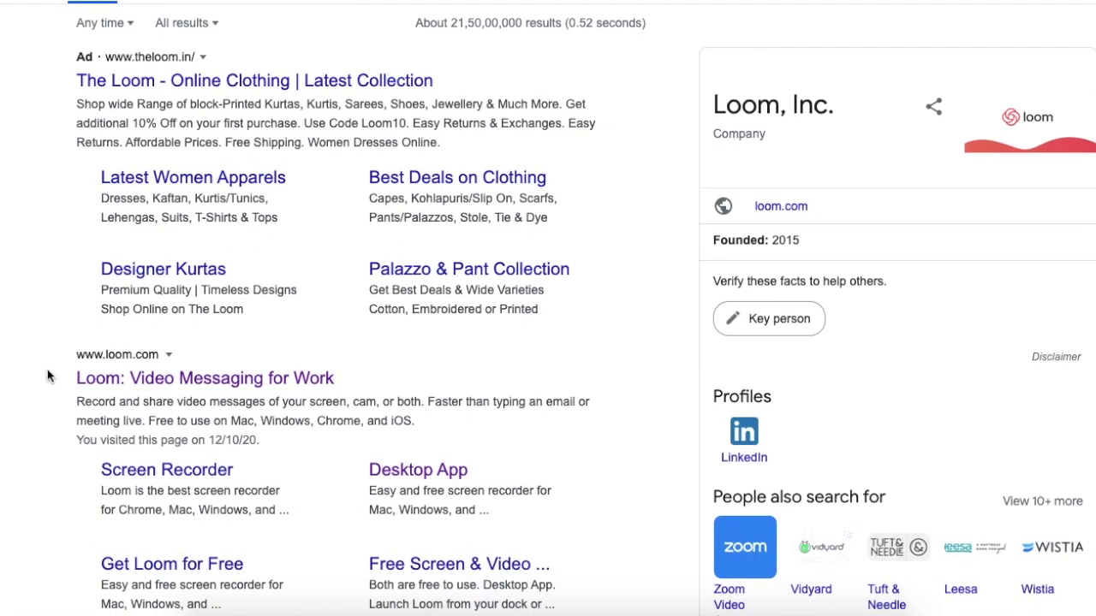
click(150, 378)
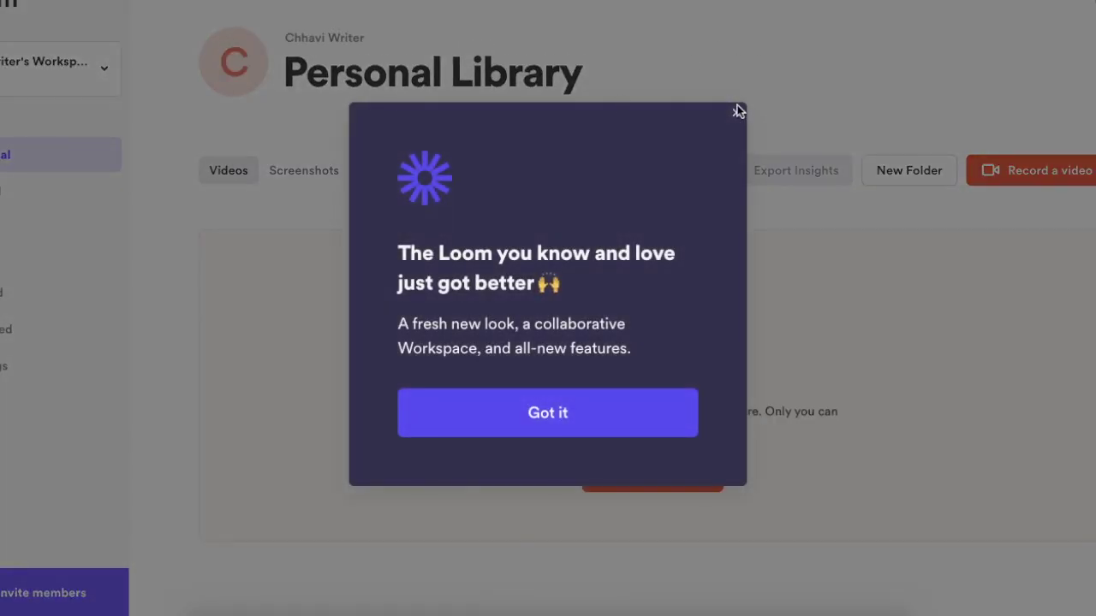
click(738, 112)
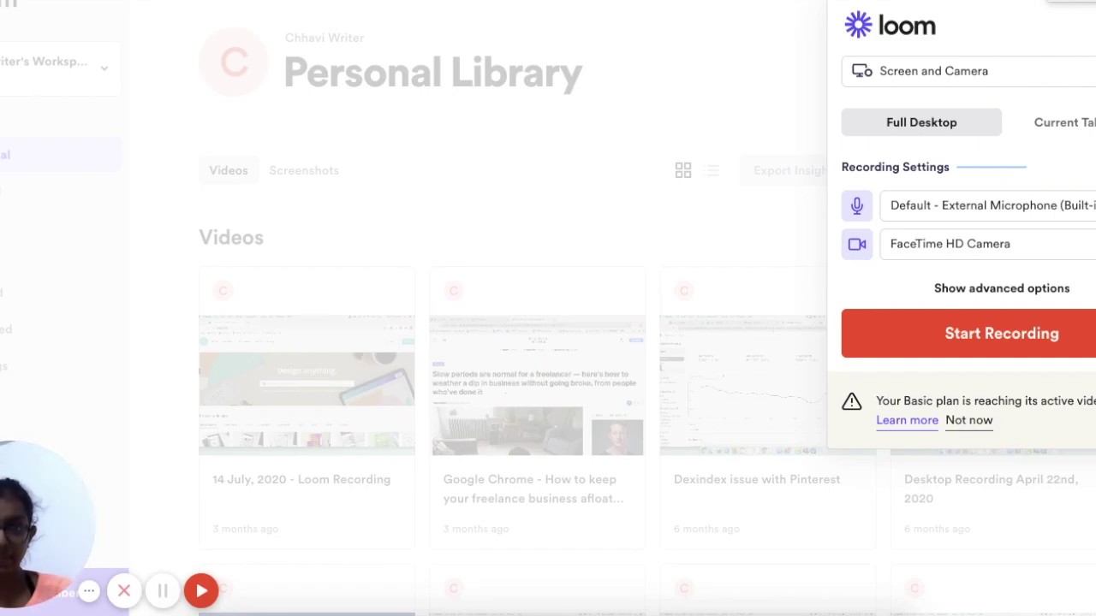
Step: Review Loom's recording modes and set the recorder to Screen Only
click(961, 75)
click(971, 116)
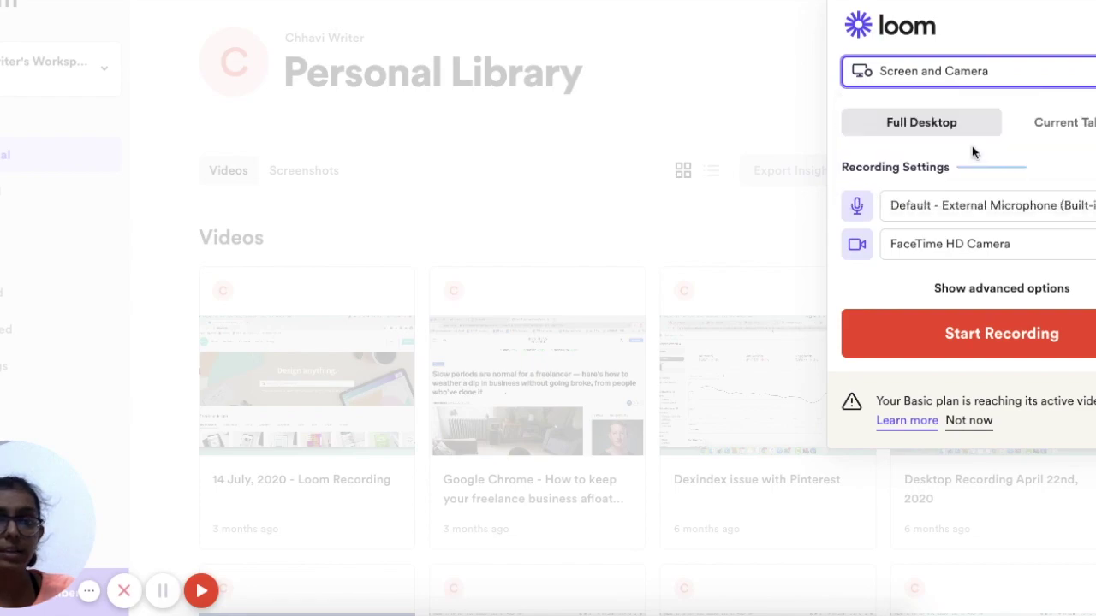
click(1021, 83)
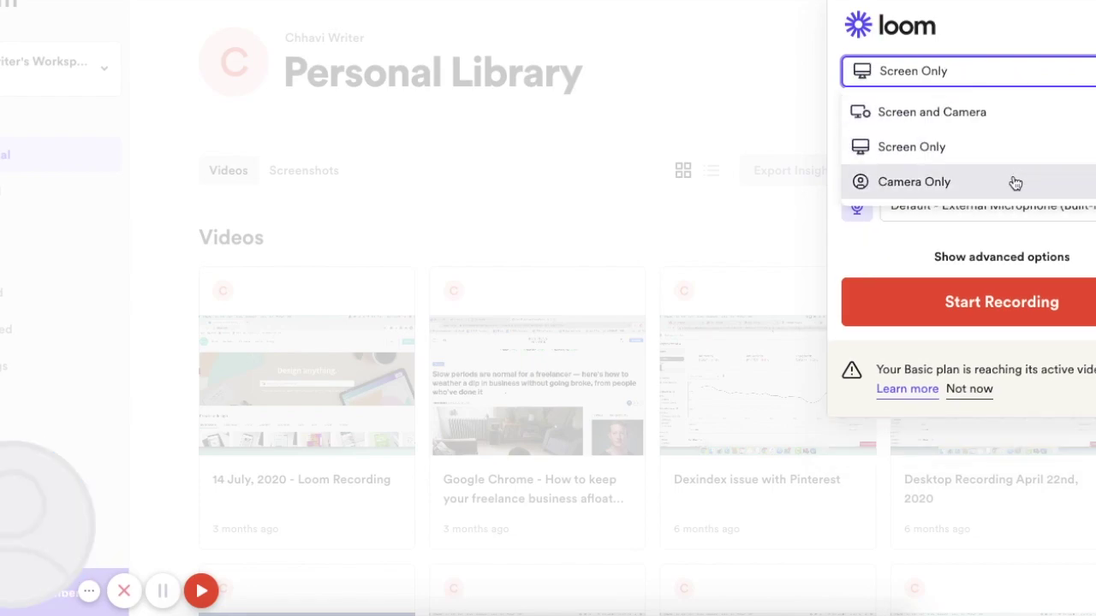
click(1007, 78)
click(1007, 79)
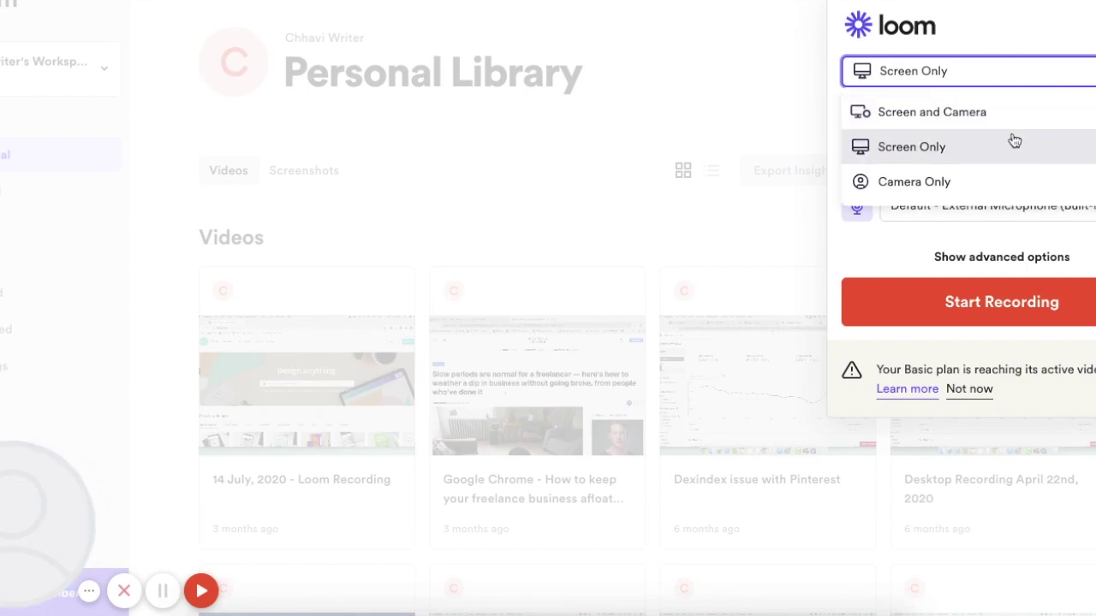
click(1033, 64)
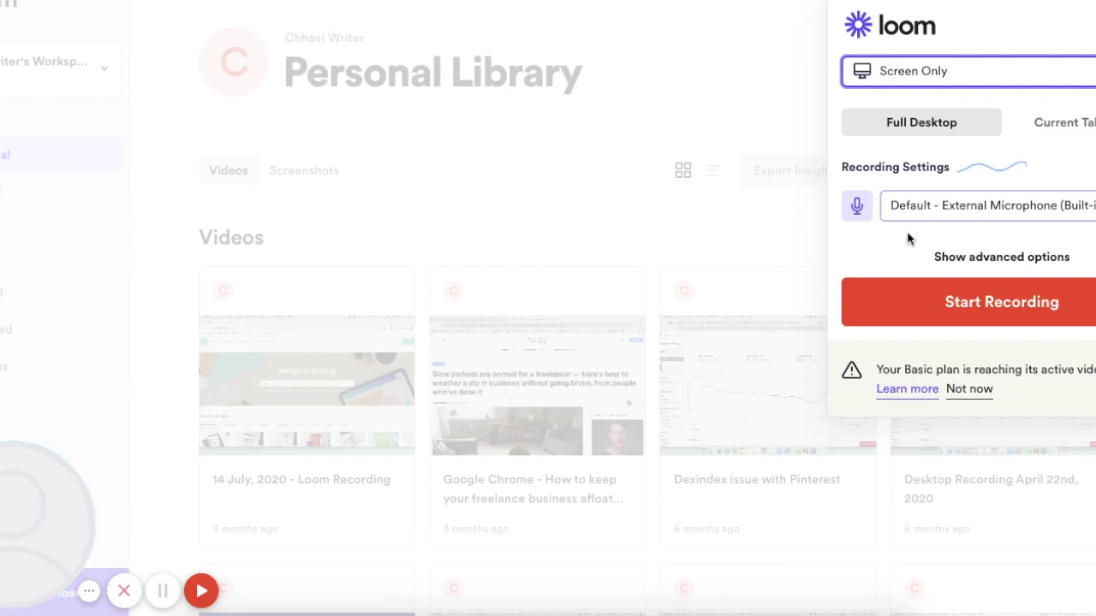
Step: Close the Loom recorder and look over the saved recordings in the personal library
click(455, 231)
scroll(454, 231, down, 1)
scroll(455, 230, up, 1)
scroll(455, 224, down, 2)
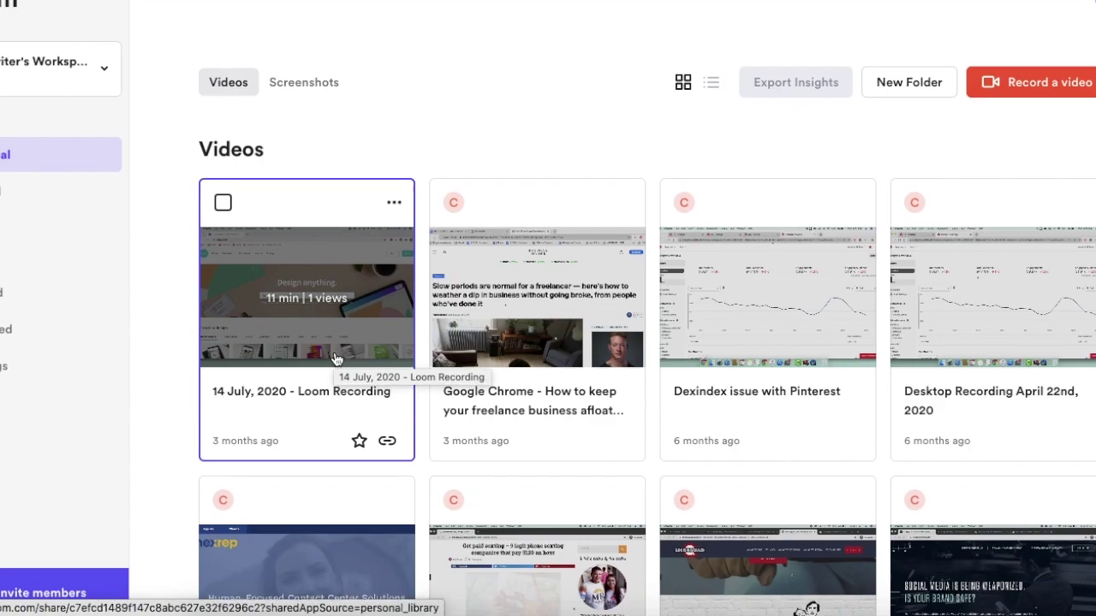
scroll(335, 363, up, 2)
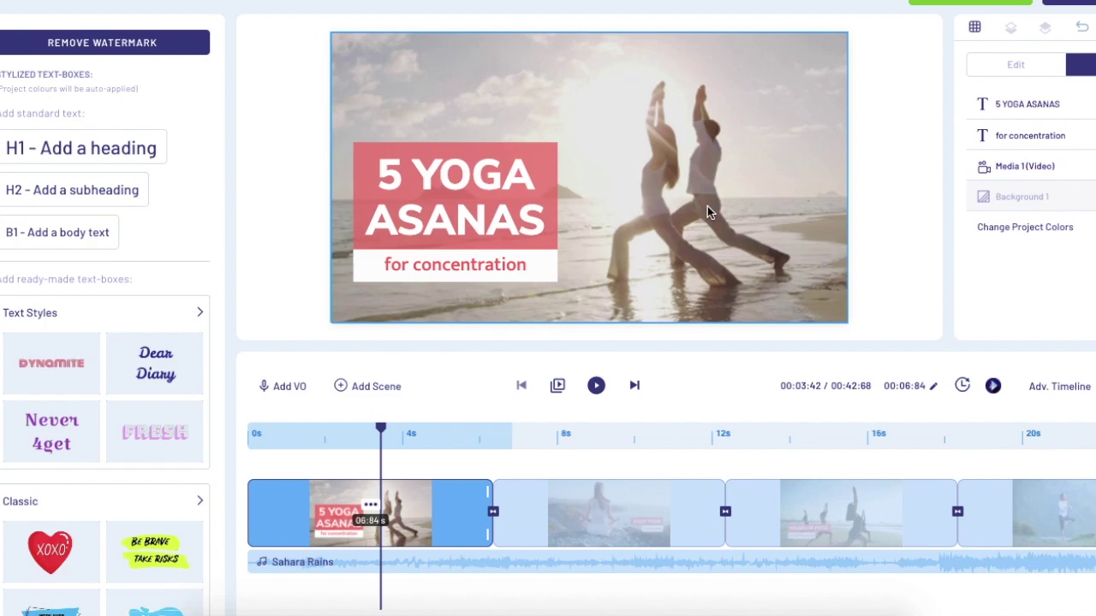
Step: Switch to the yoga video project in the online video editor, view the watermark removal upgrade offer and close it
click(131, 48)
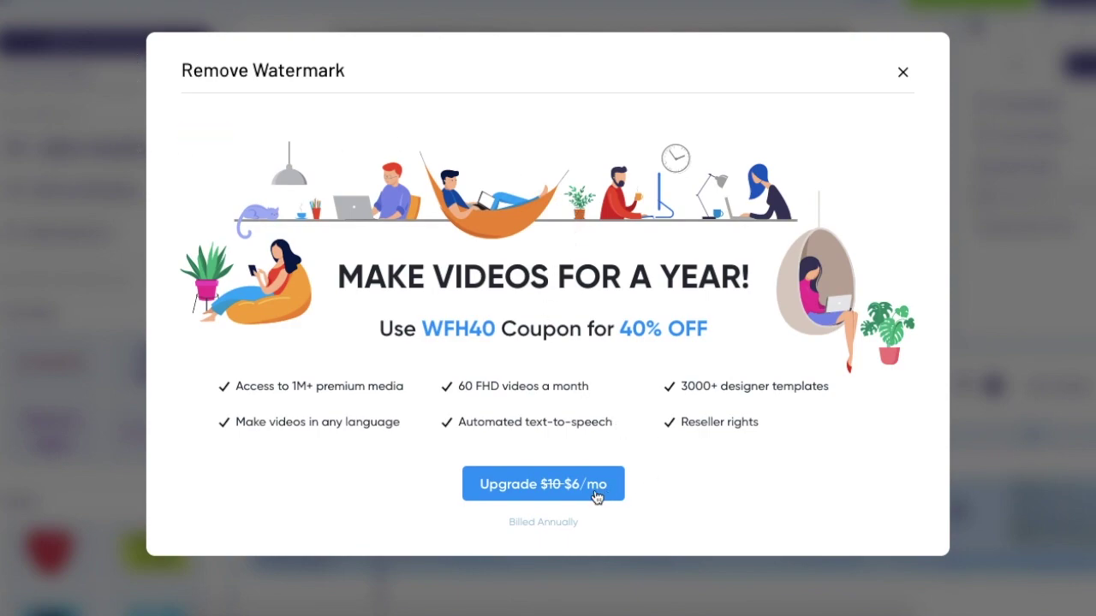
click(904, 75)
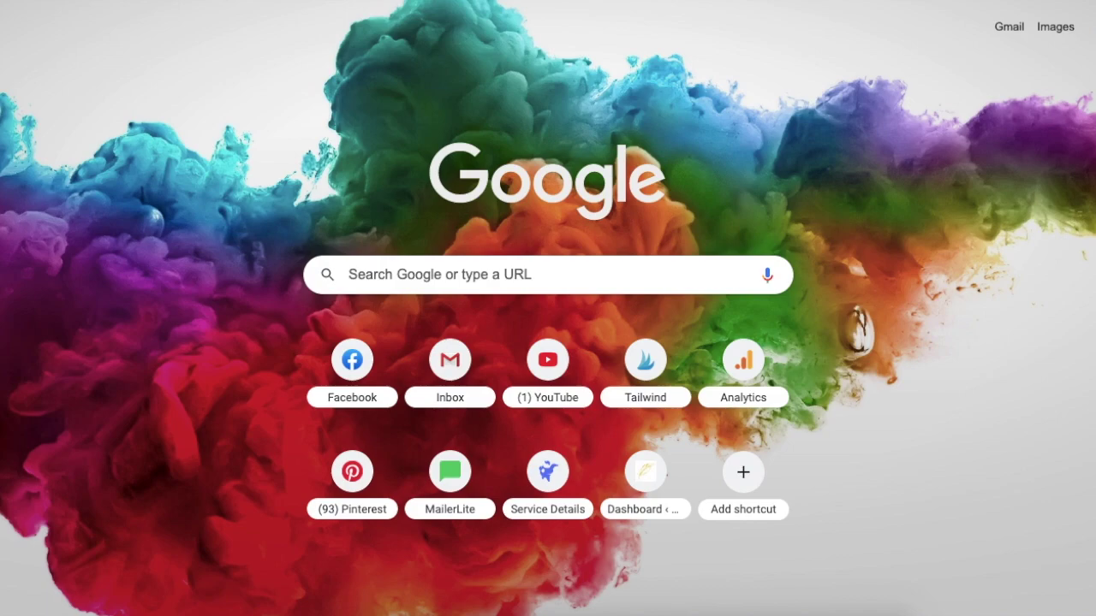
key(ctrl+l)
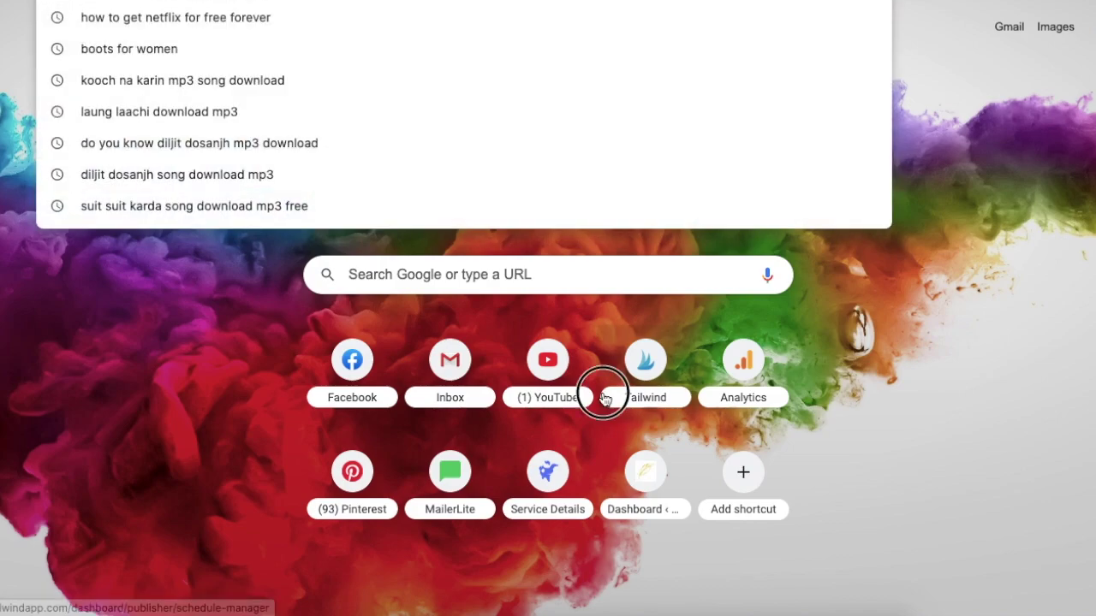
key(Escape)
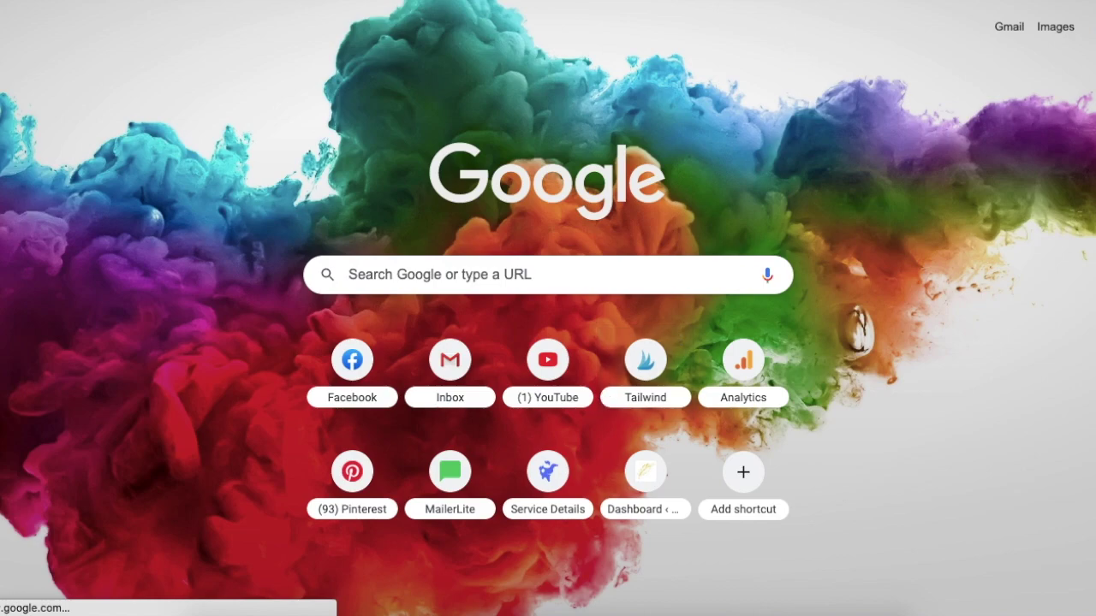
scroll(548, 308, down, 1)
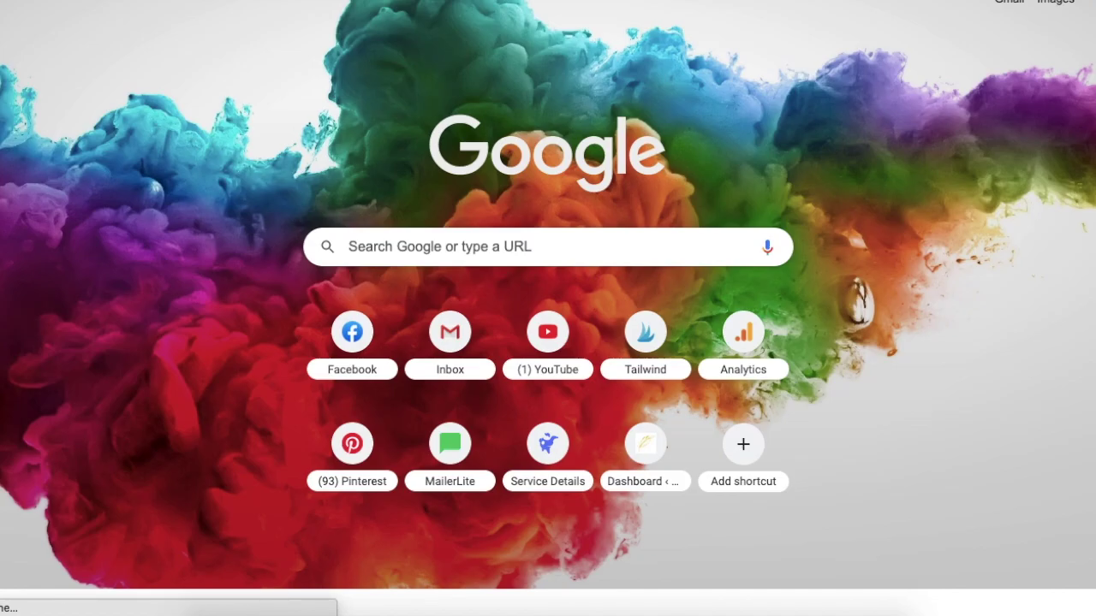